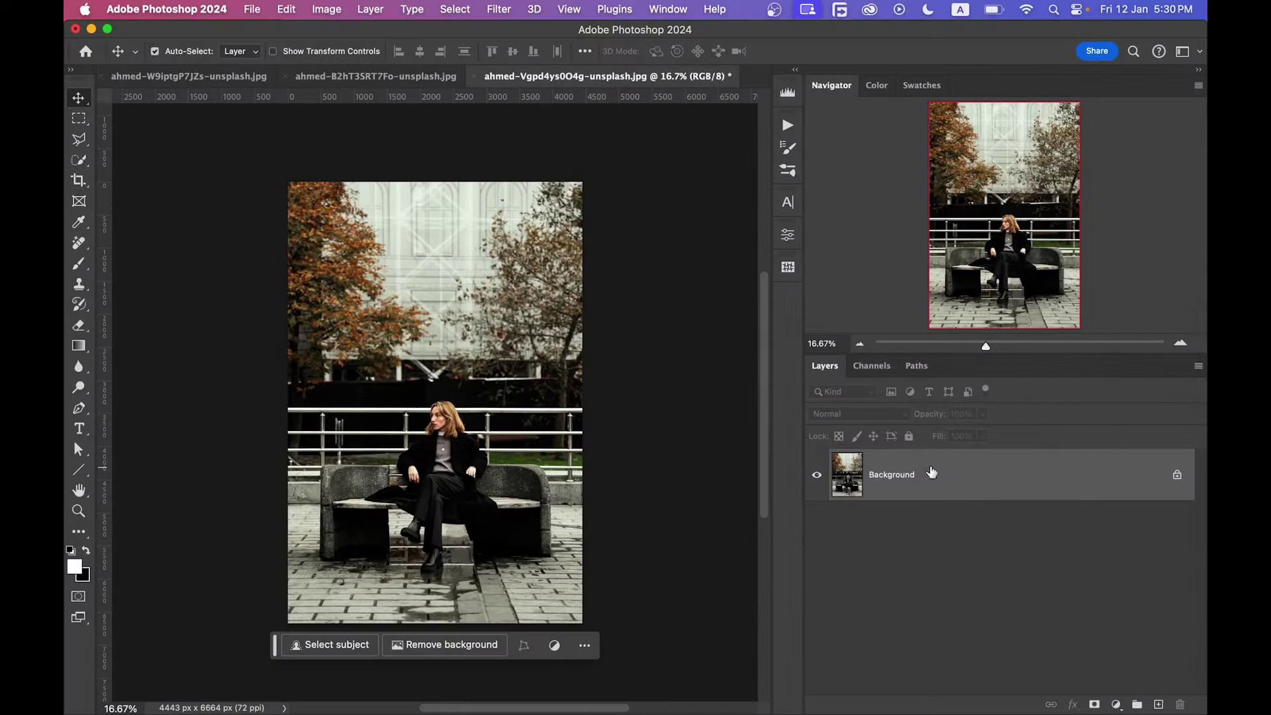
Step: Duplicate the bench portrait's Background layer as Layer 1
key(super+j)
Step: Convert Layer 1 to a smart object and open it in the Camera Raw Filter
right_click(936, 482)
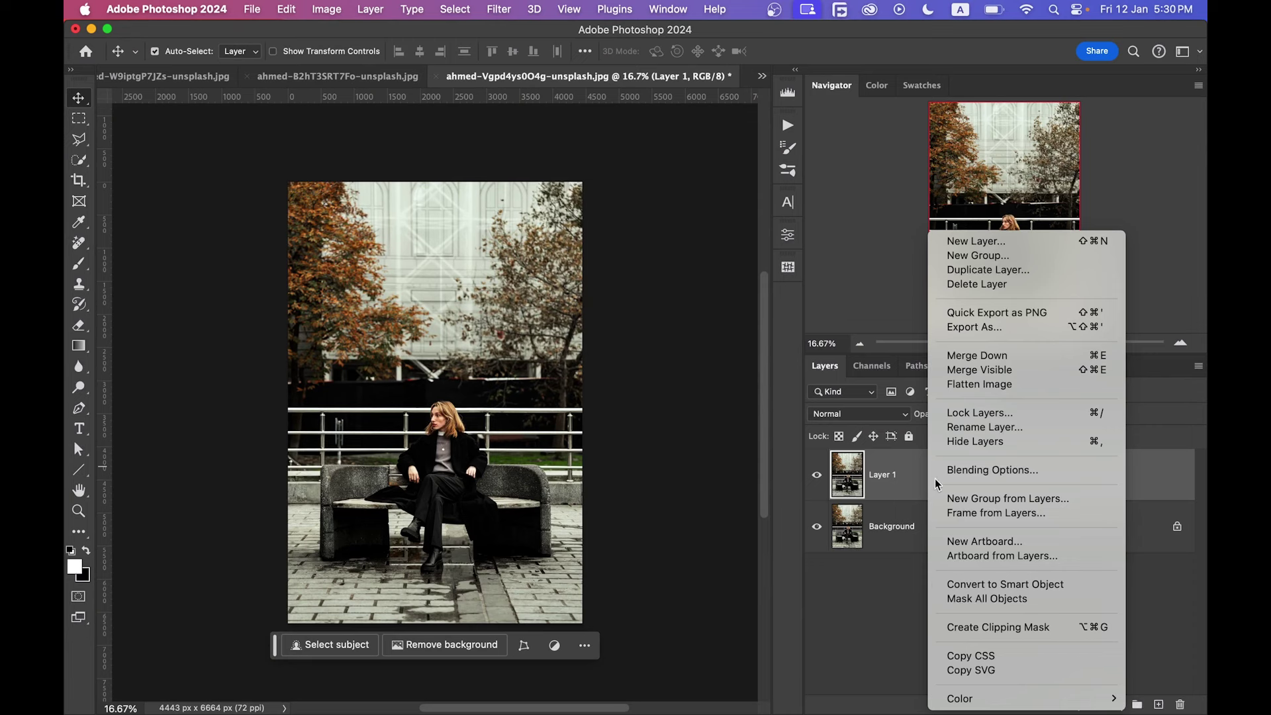
click(980, 585)
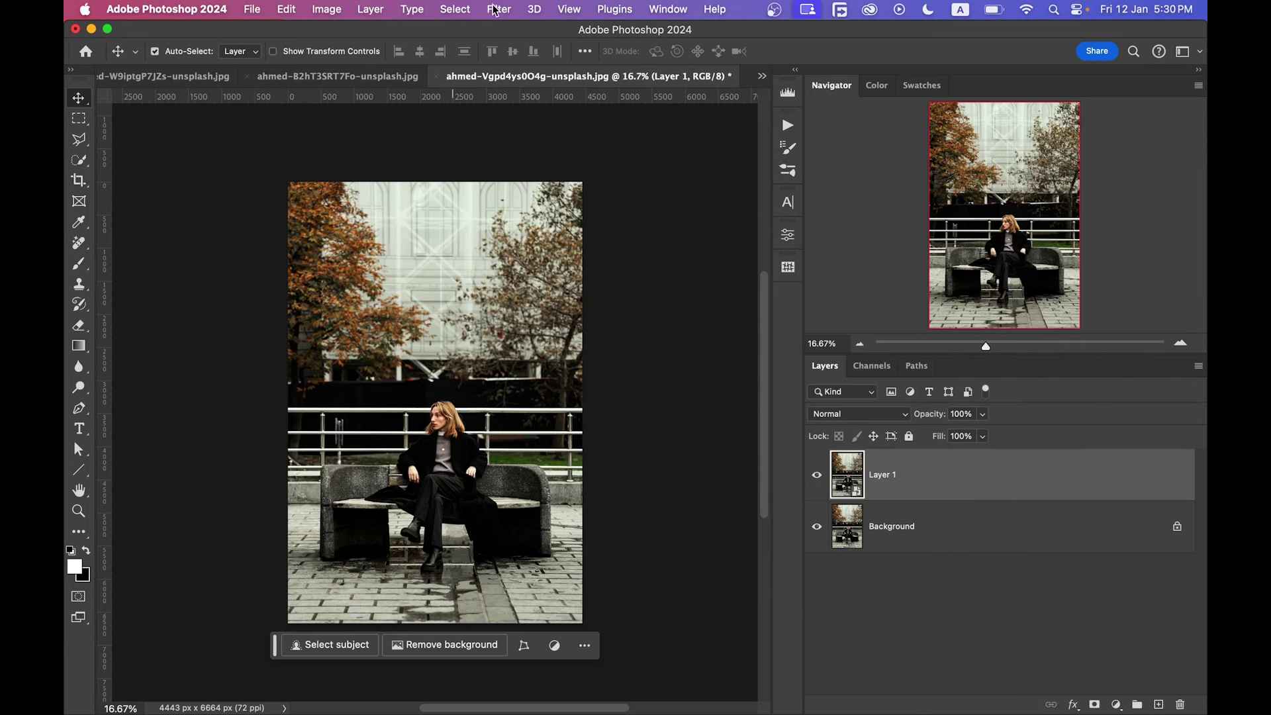
click(496, 9)
click(533, 145)
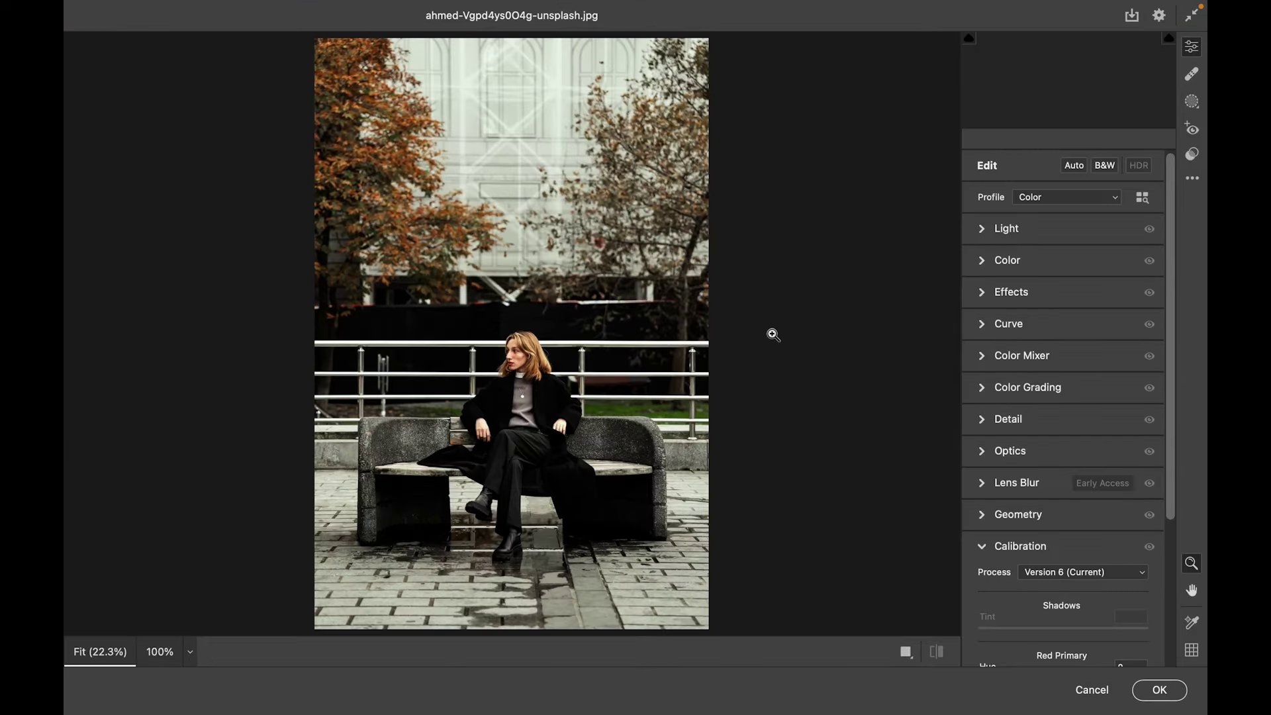
Step: With Before/After view on, set Light to Contrast -50, Highlights -65, Whites -62, Blacks -44
key(q)
click(1034, 225)
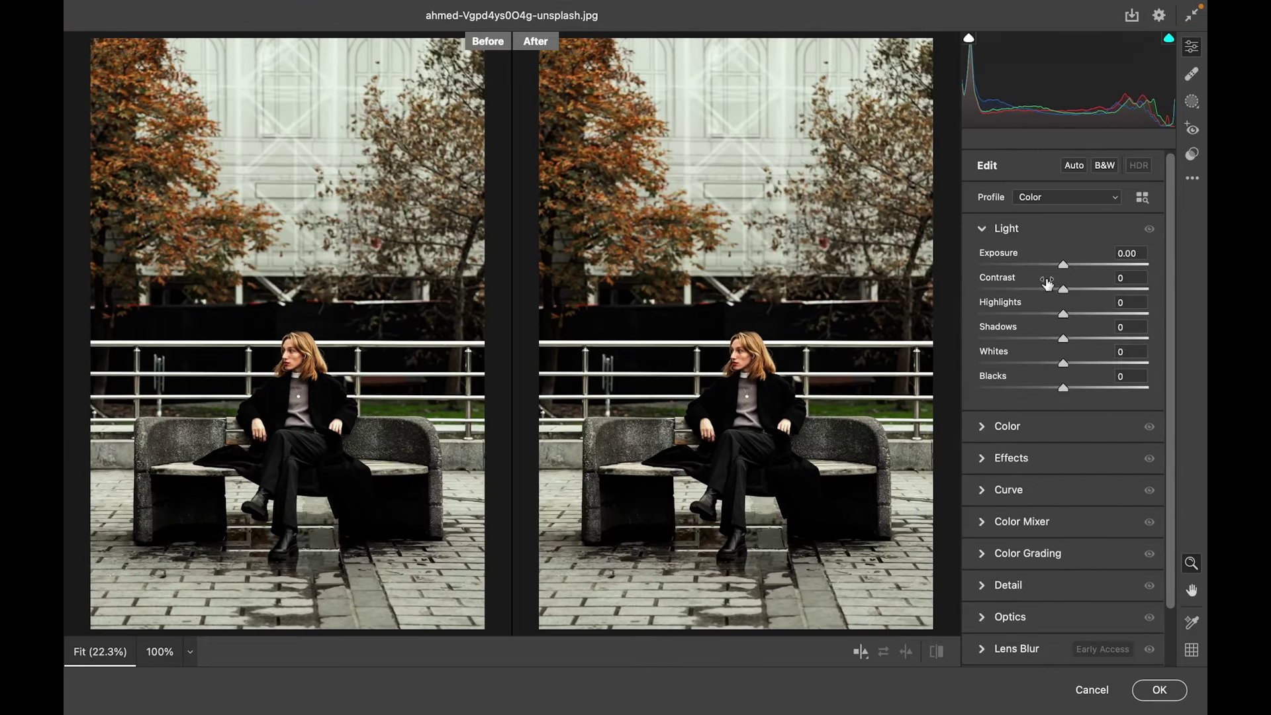
drag(1034, 289, 1006, 311)
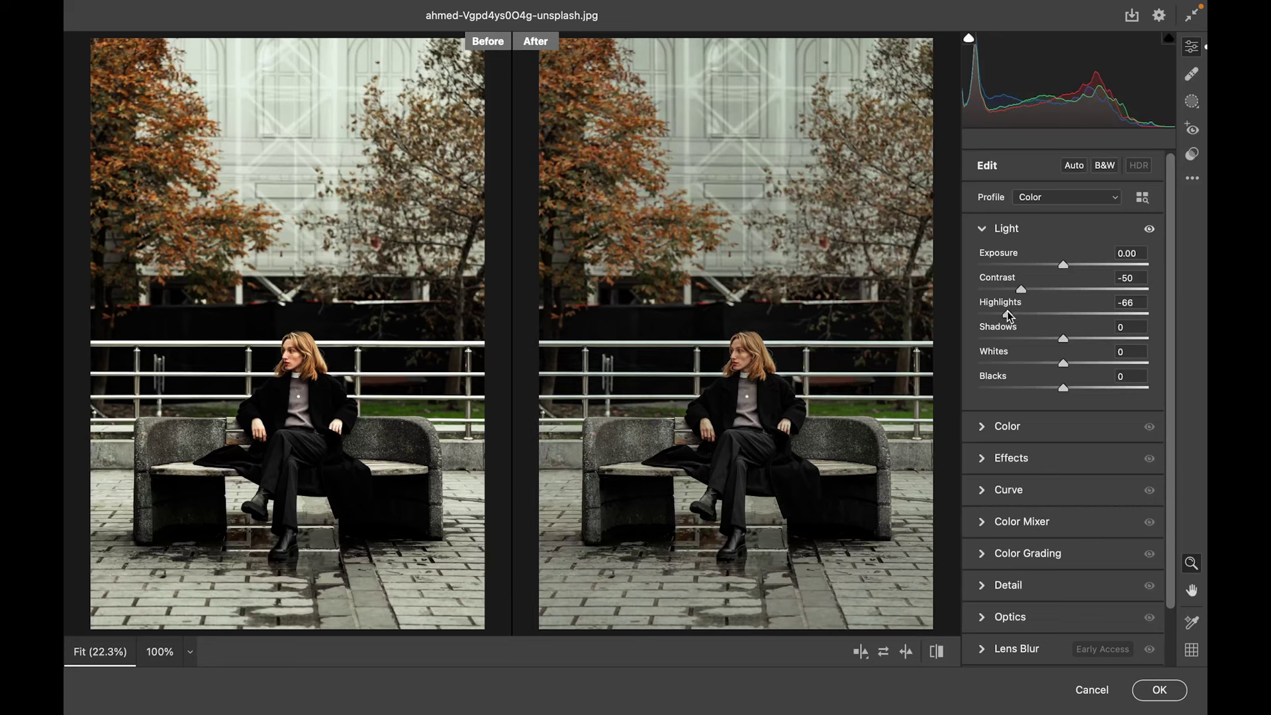
drag(1022, 368, 1009, 363)
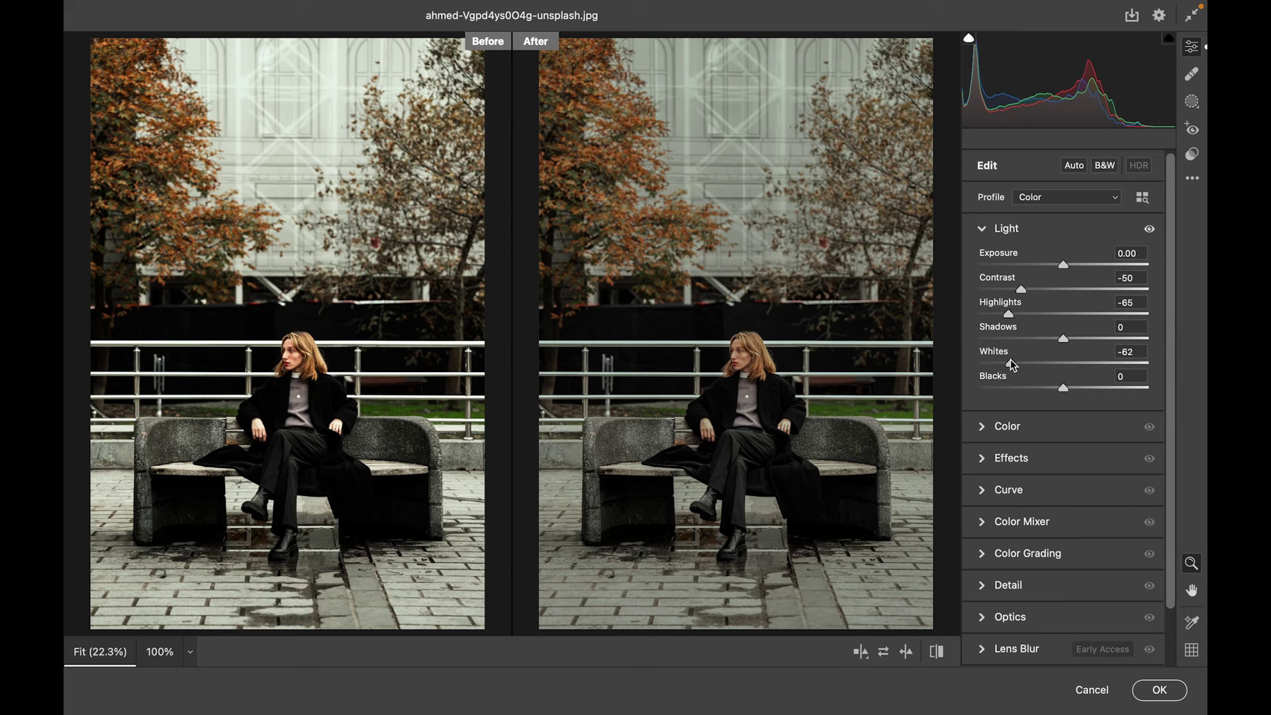
click(1024, 385)
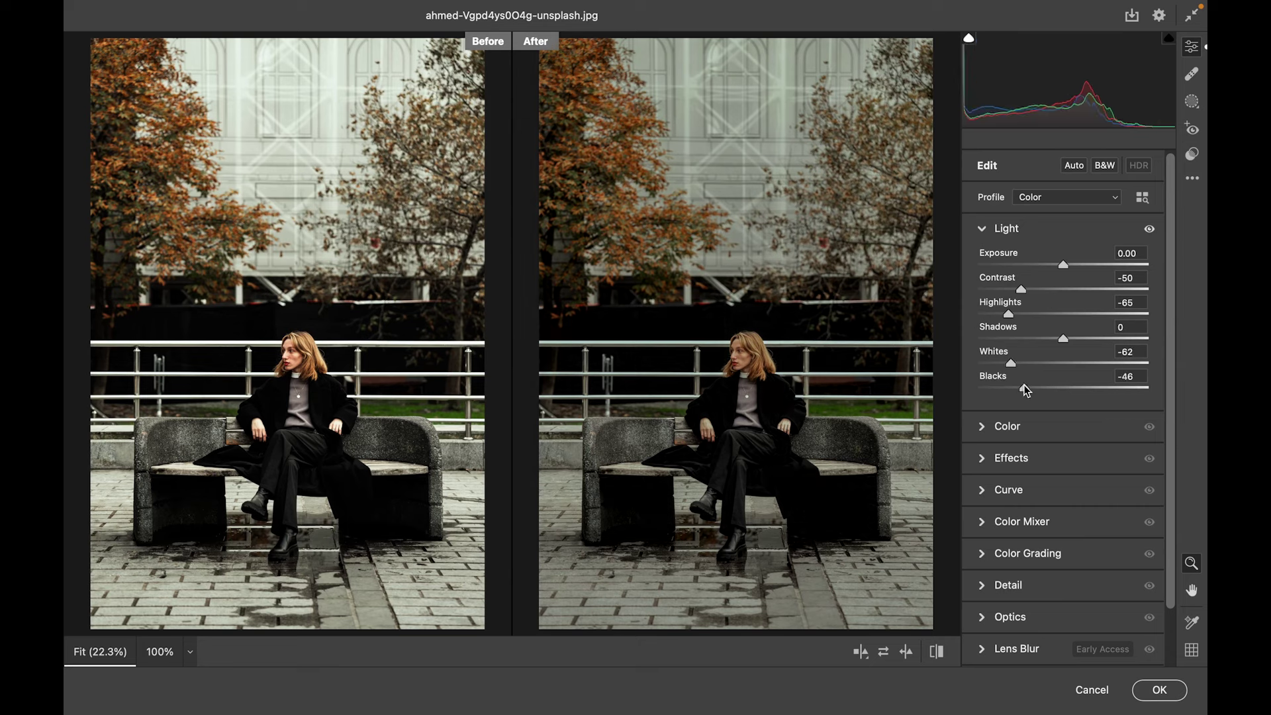
drag(1025, 385, 1026, 385)
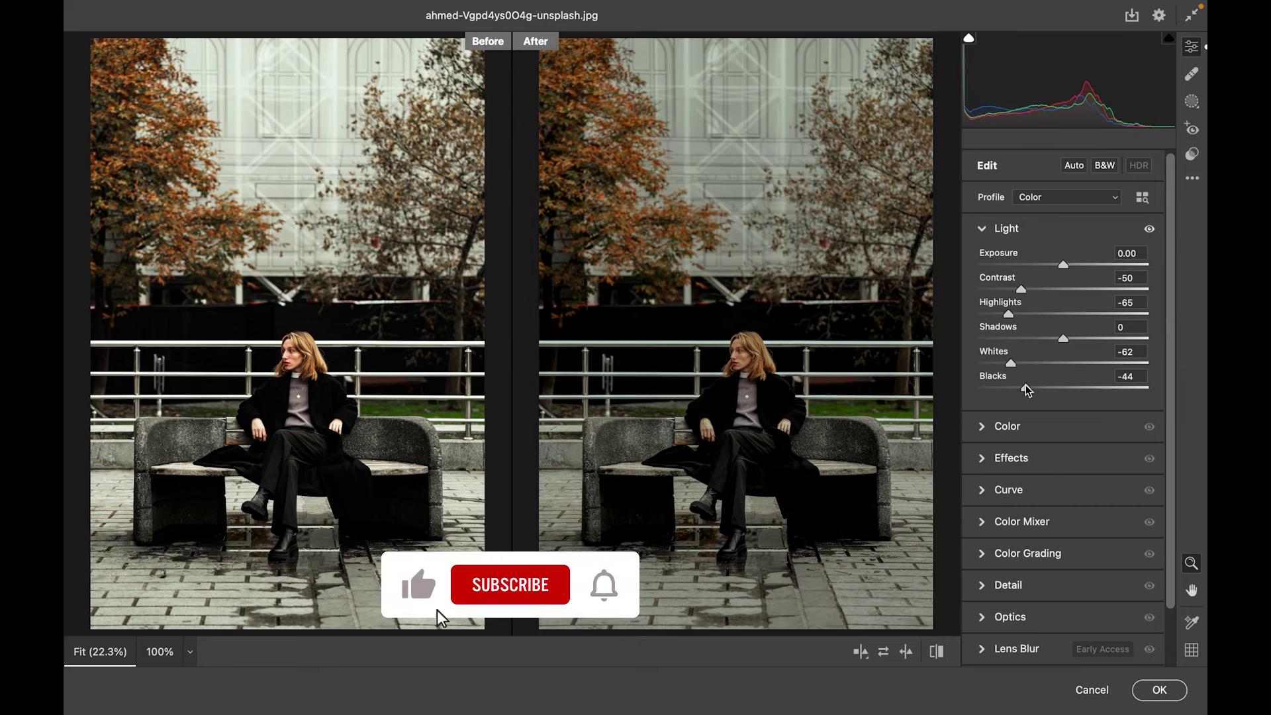
Step: In Color, set Temperature to +9 and Vibrance to -30
click(1029, 427)
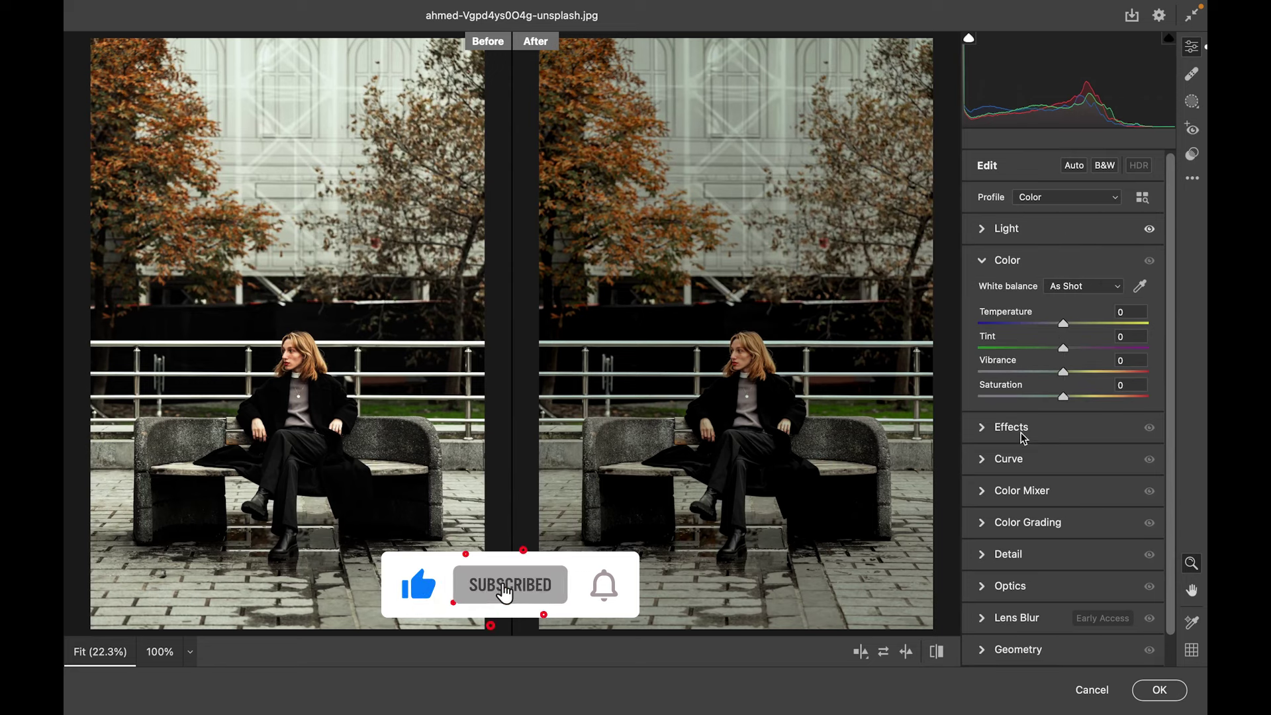
drag(1064, 323, 1073, 324)
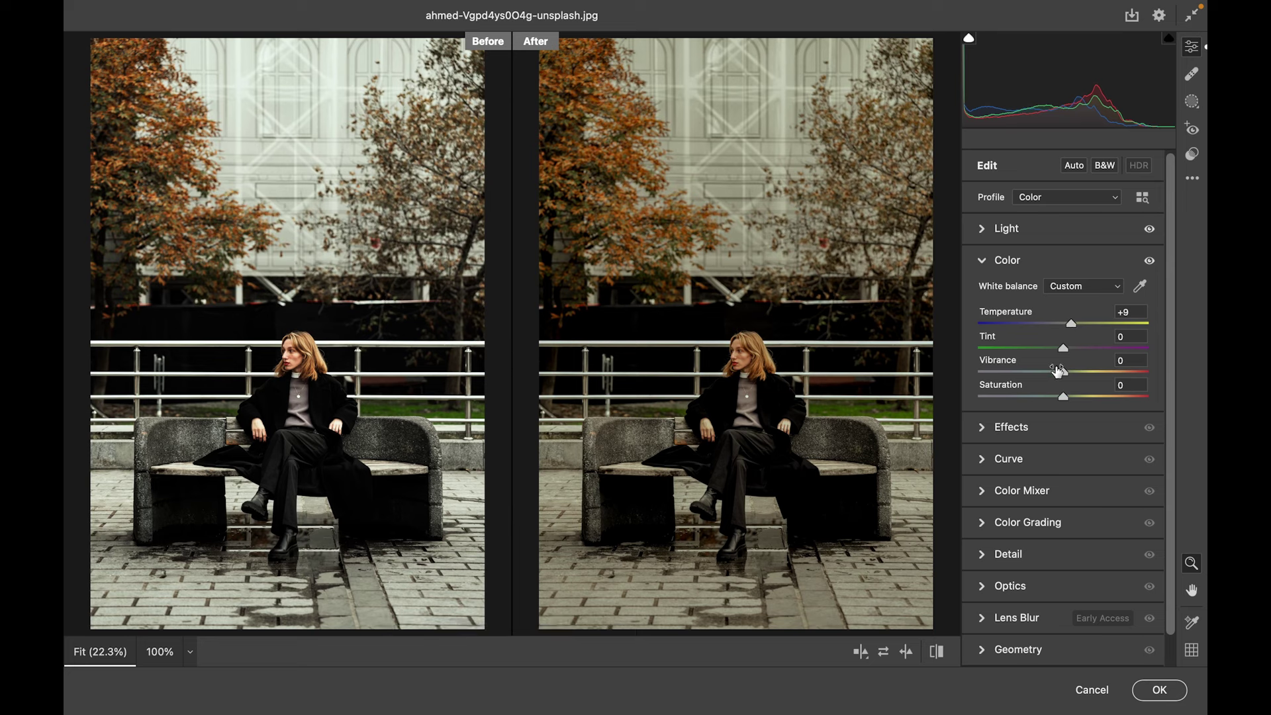
click(1031, 372)
drag(1031, 373, 1037, 372)
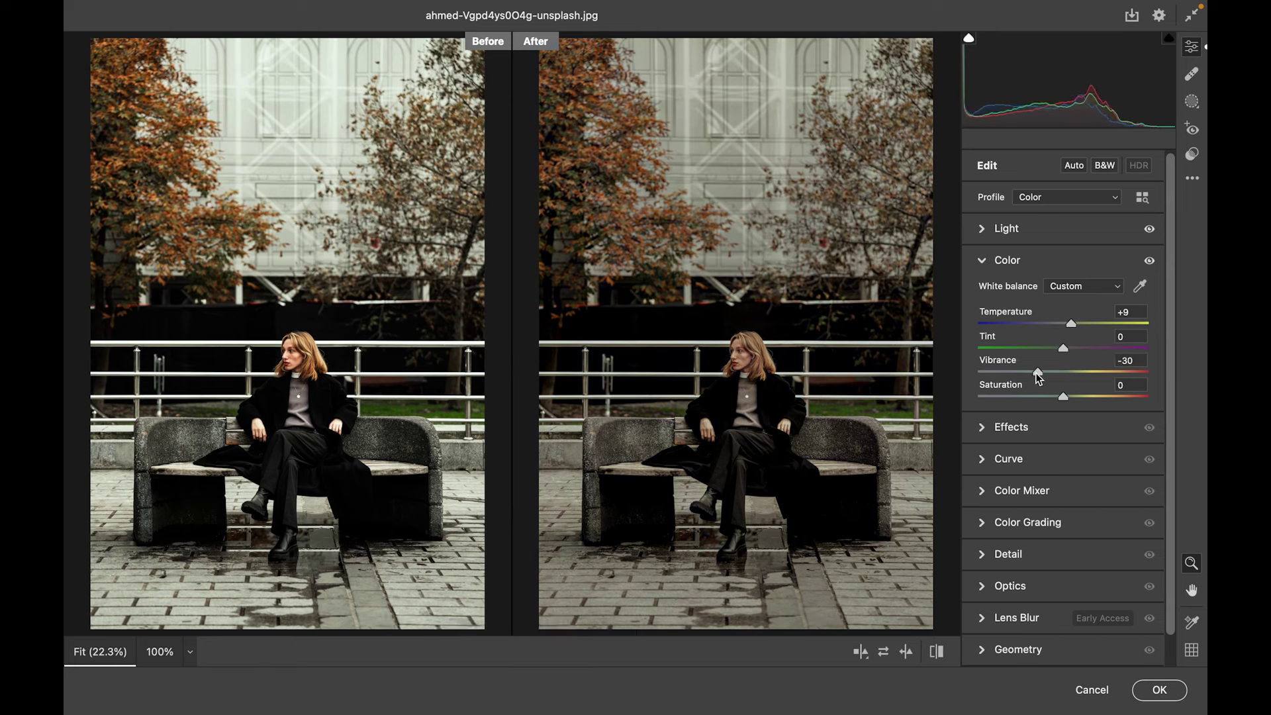
Step: In Effects, set Clarity to -23 and Dehaze to -11
click(1034, 425)
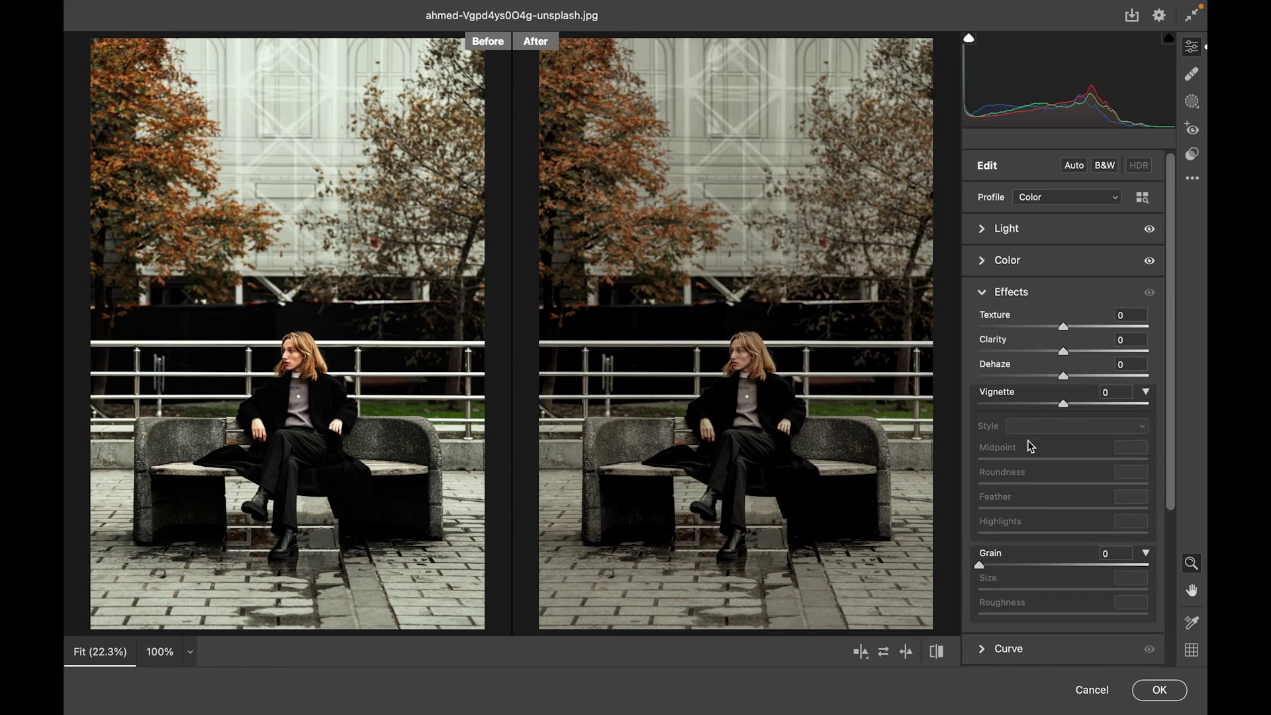
click(1033, 351)
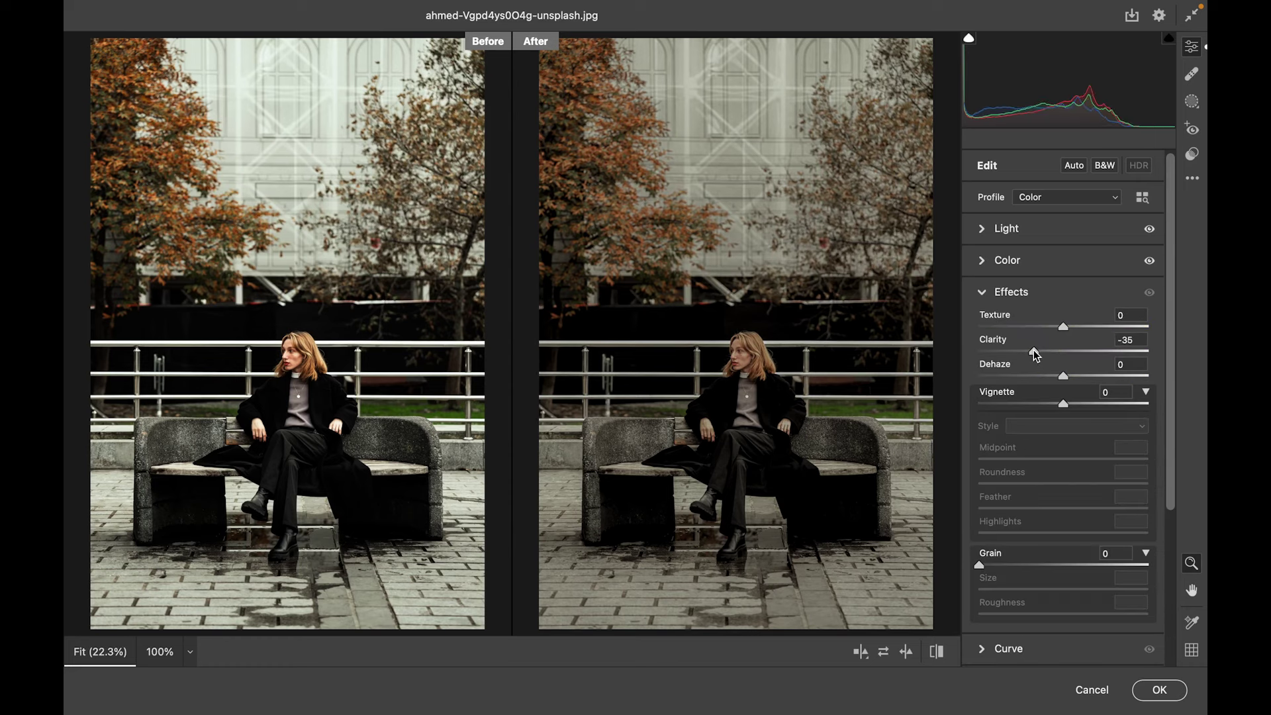
drag(1042, 354, 1042, 354)
click(1046, 376)
drag(1045, 375, 1051, 375)
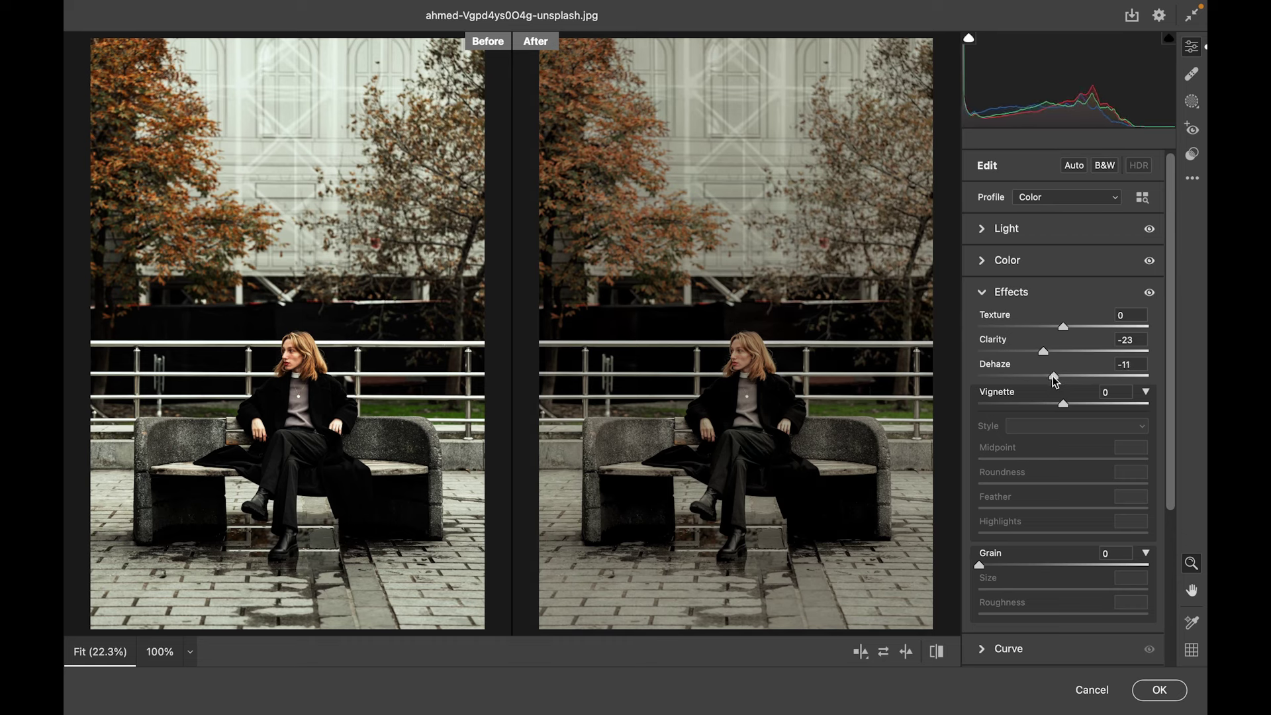
drag(1168, 264, 1166, 416)
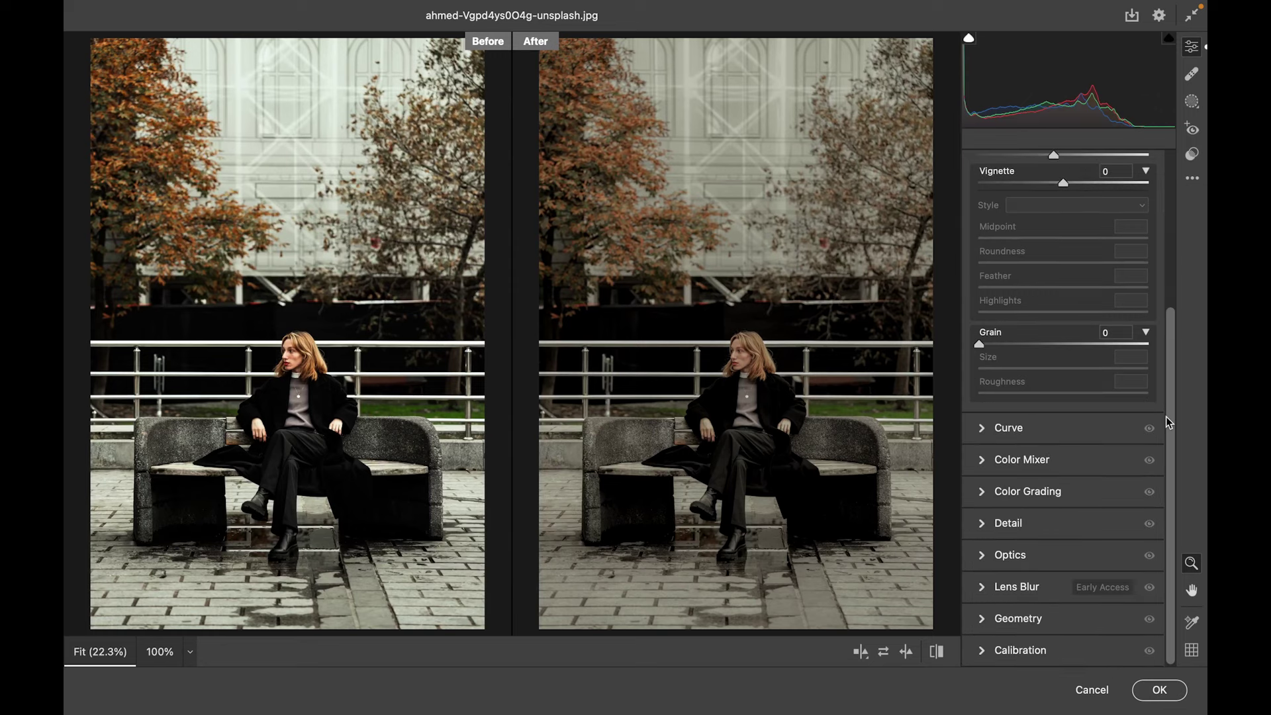
Step: Set the parametric tone curve to Highlights -7, Lights +7 and Darks +20
click(1035, 427)
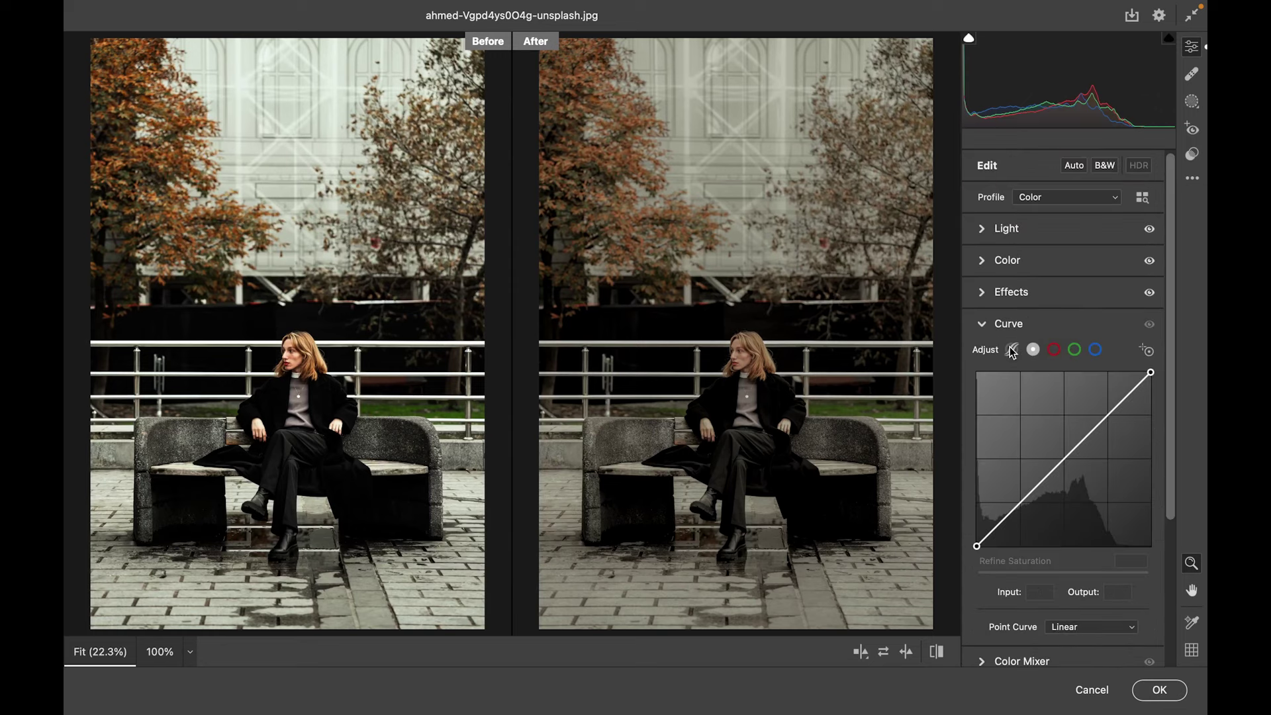
click(1011, 350)
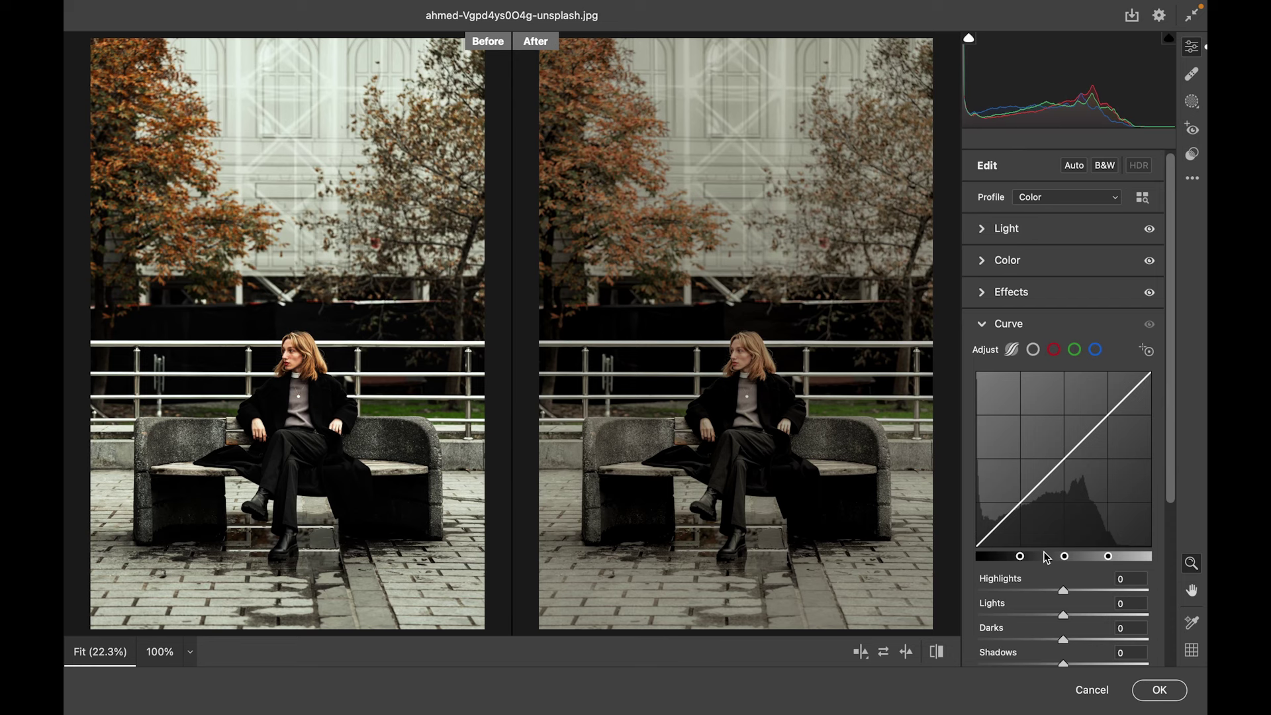
drag(1061, 551, 1057, 555)
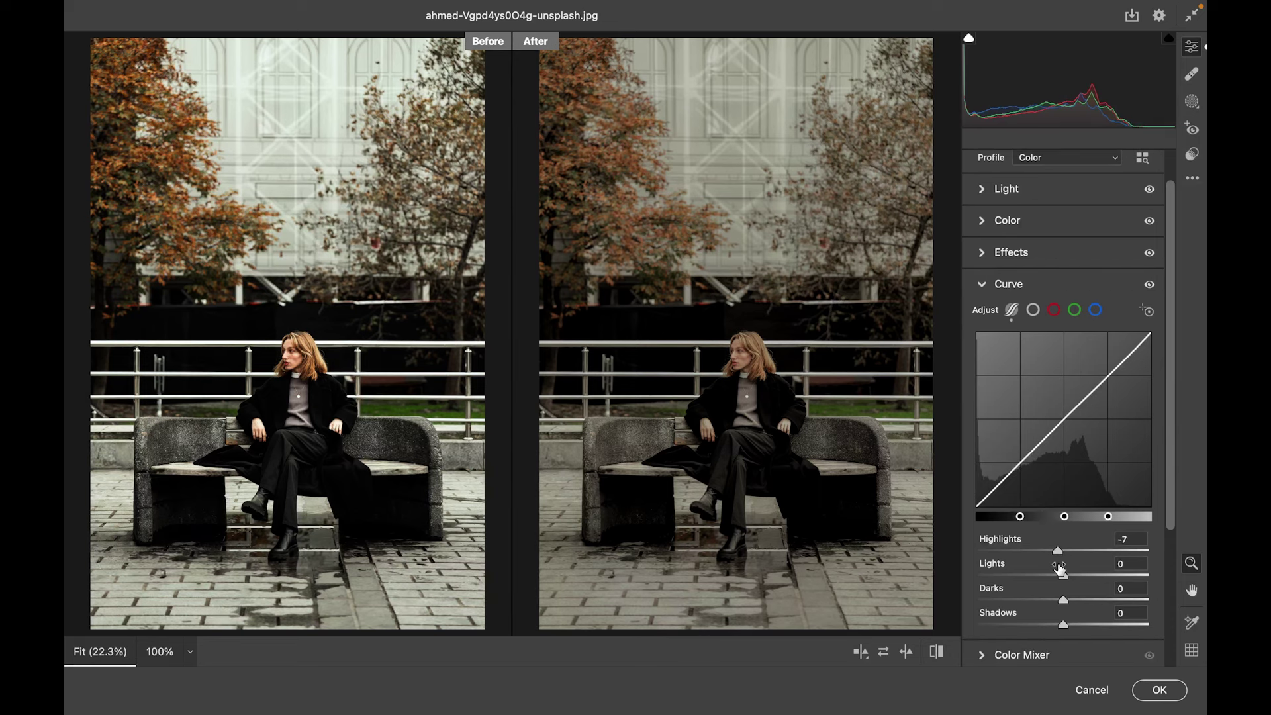
drag(1064, 575, 1069, 575)
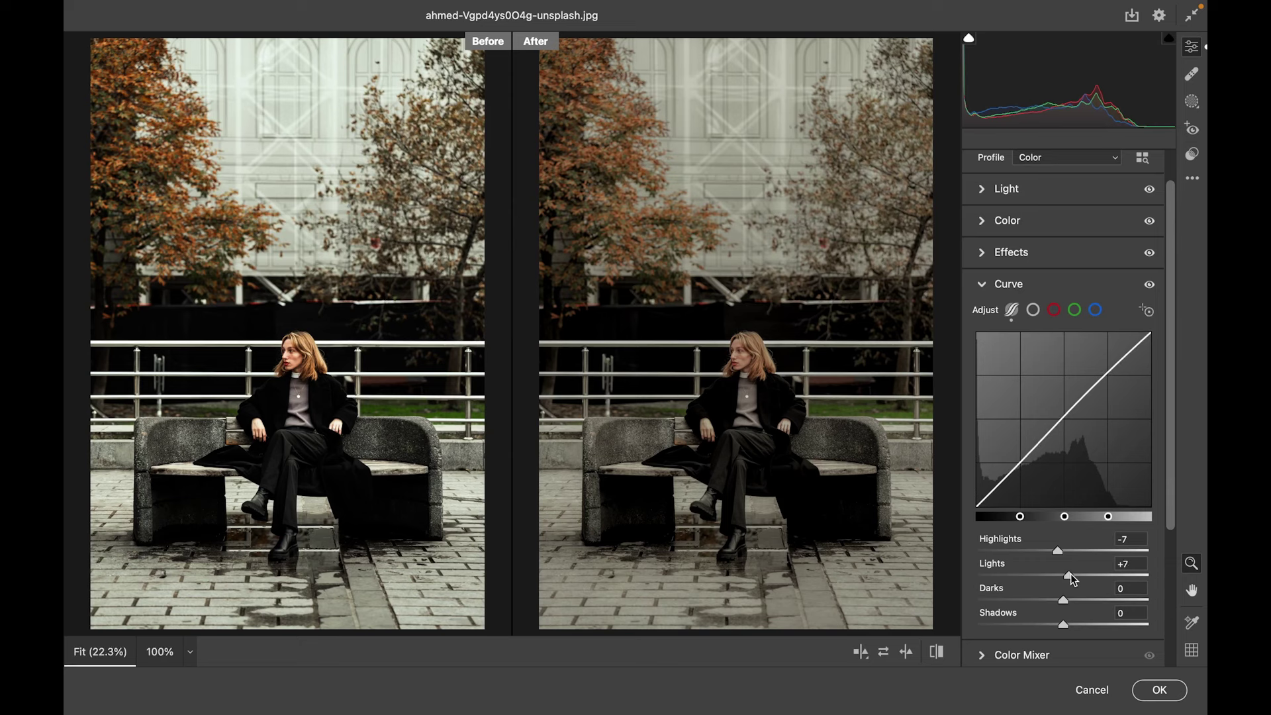
drag(1064, 599, 1079, 597)
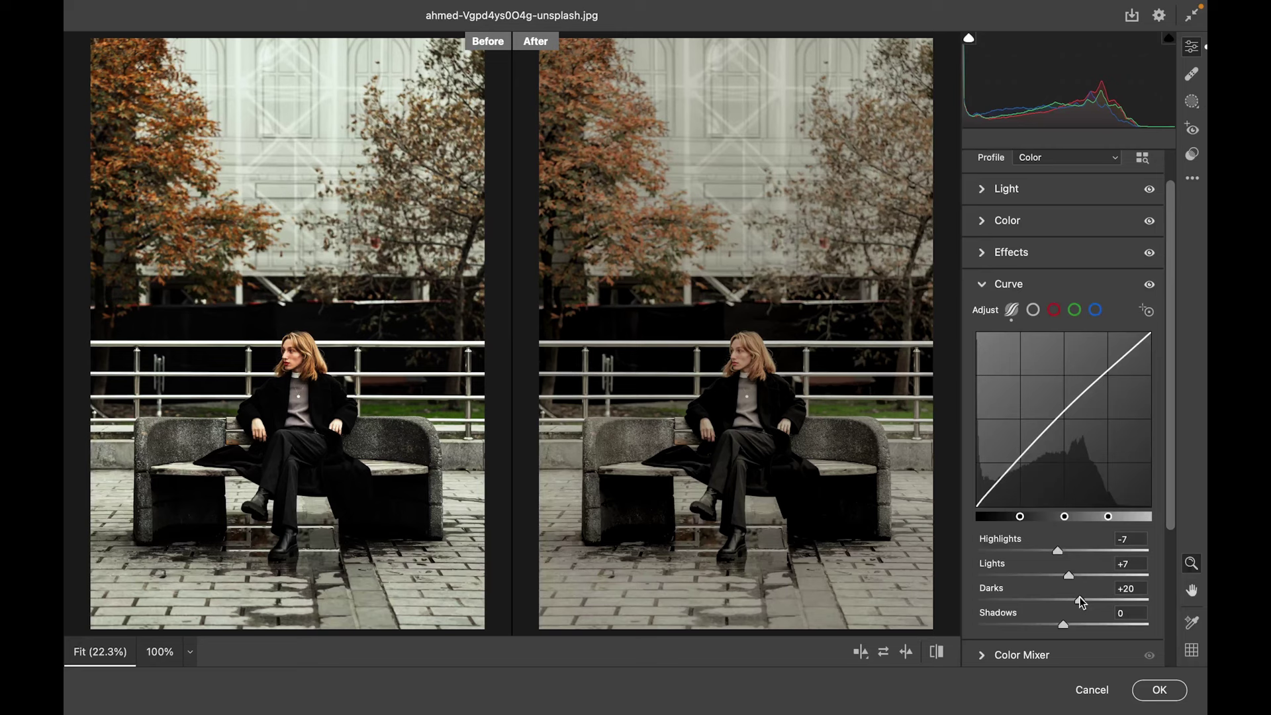
click(1030, 311)
Step: On the point curve, lift the black point, add a 71/68 point, and lower white to 232
drag(975, 506, 966, 483)
drag(1035, 429, 1025, 442)
click(1039, 552)
text(71)
key(Return)
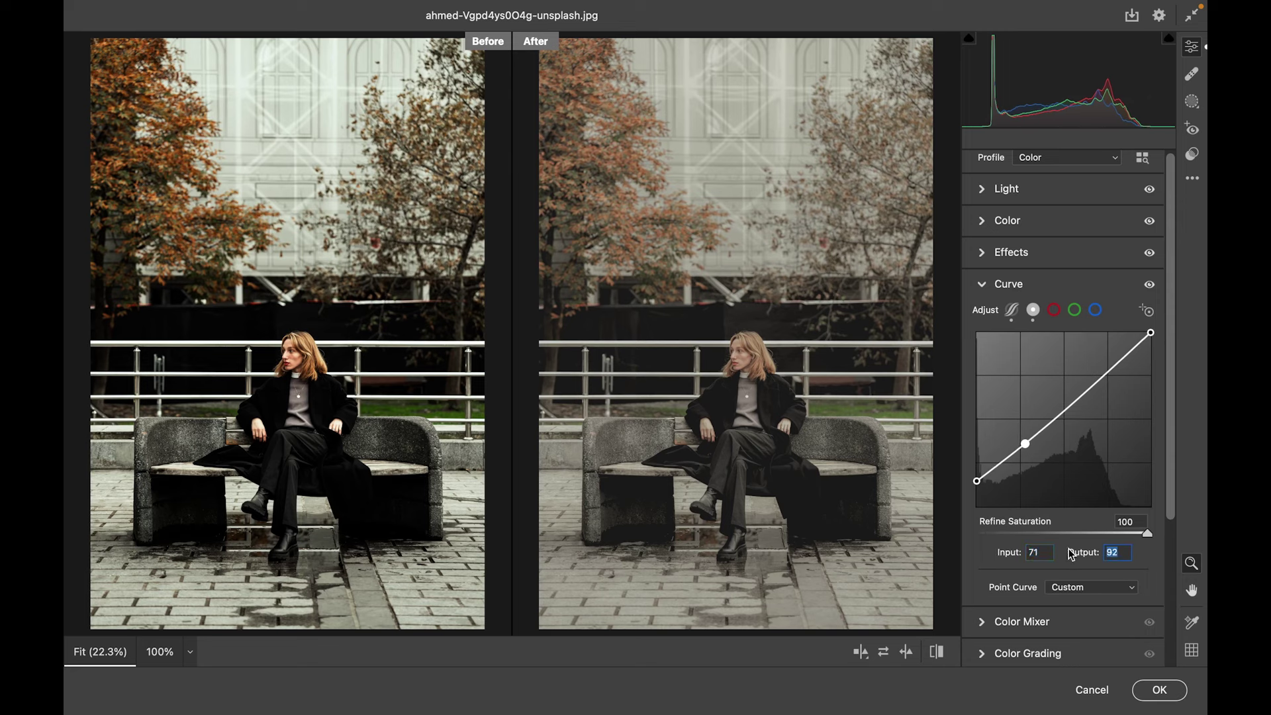
text(68)
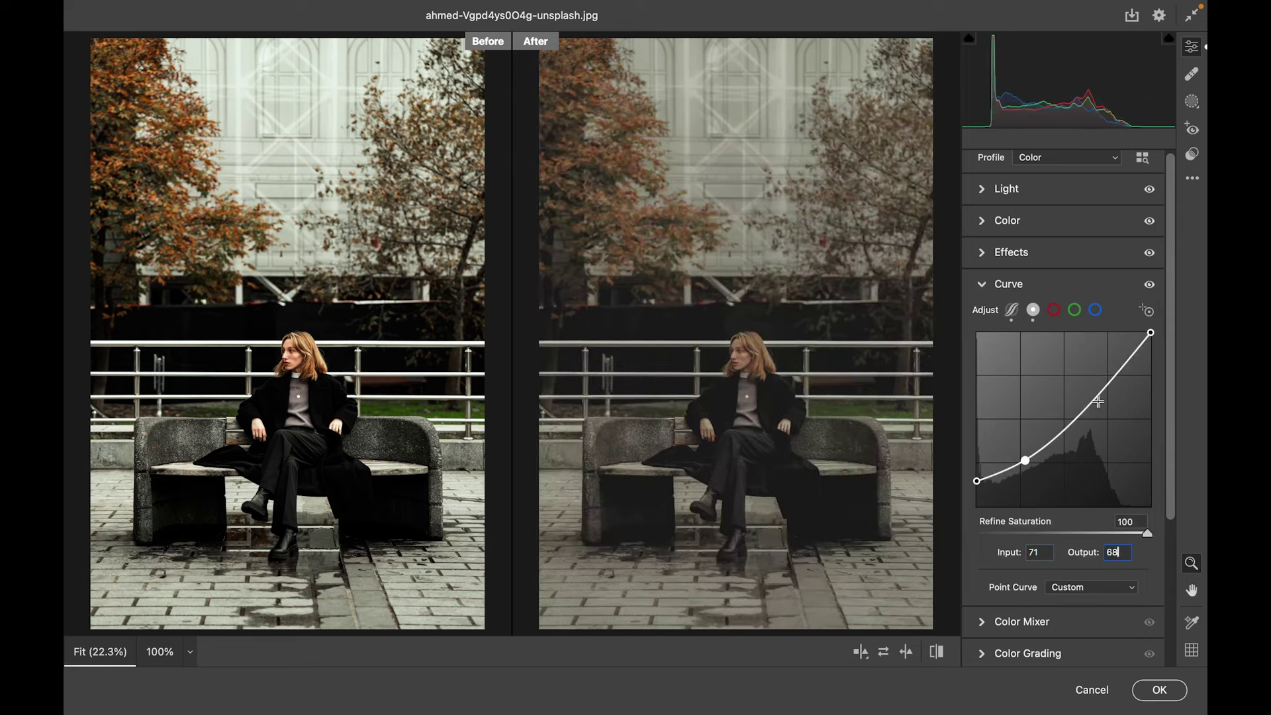
drag(1095, 398, 1149, 332)
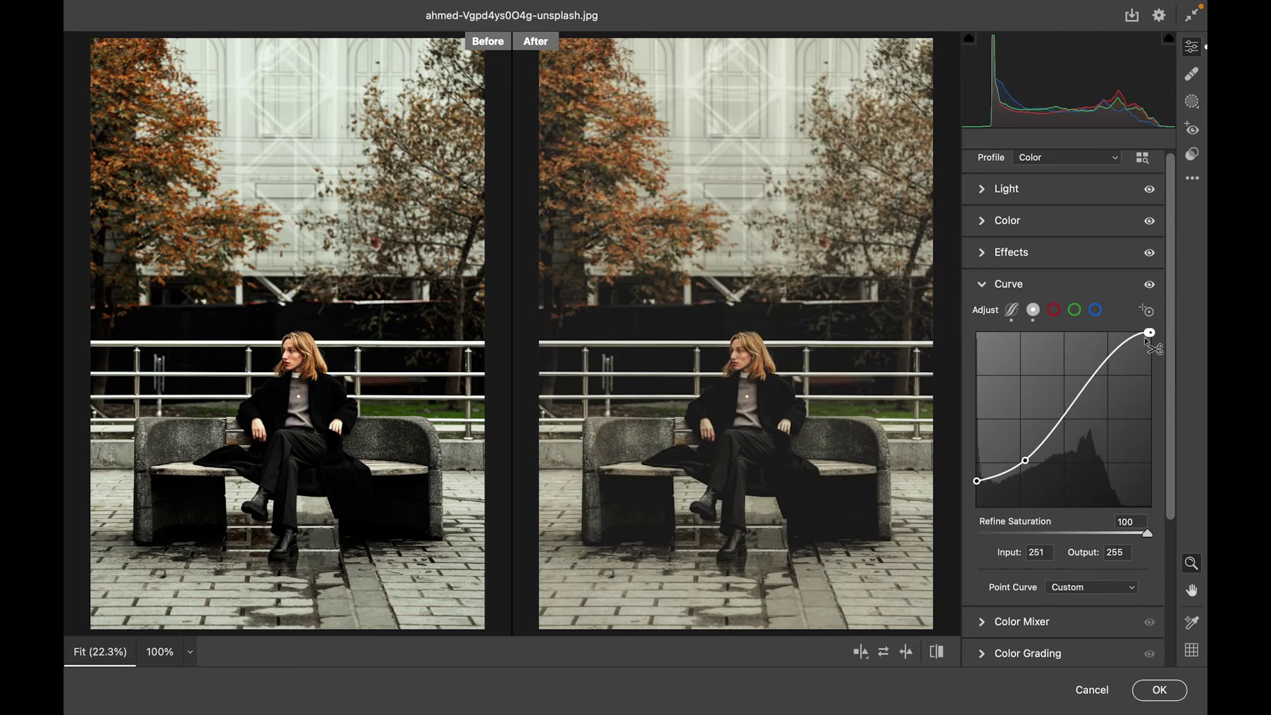
drag(1150, 332, 1151, 354)
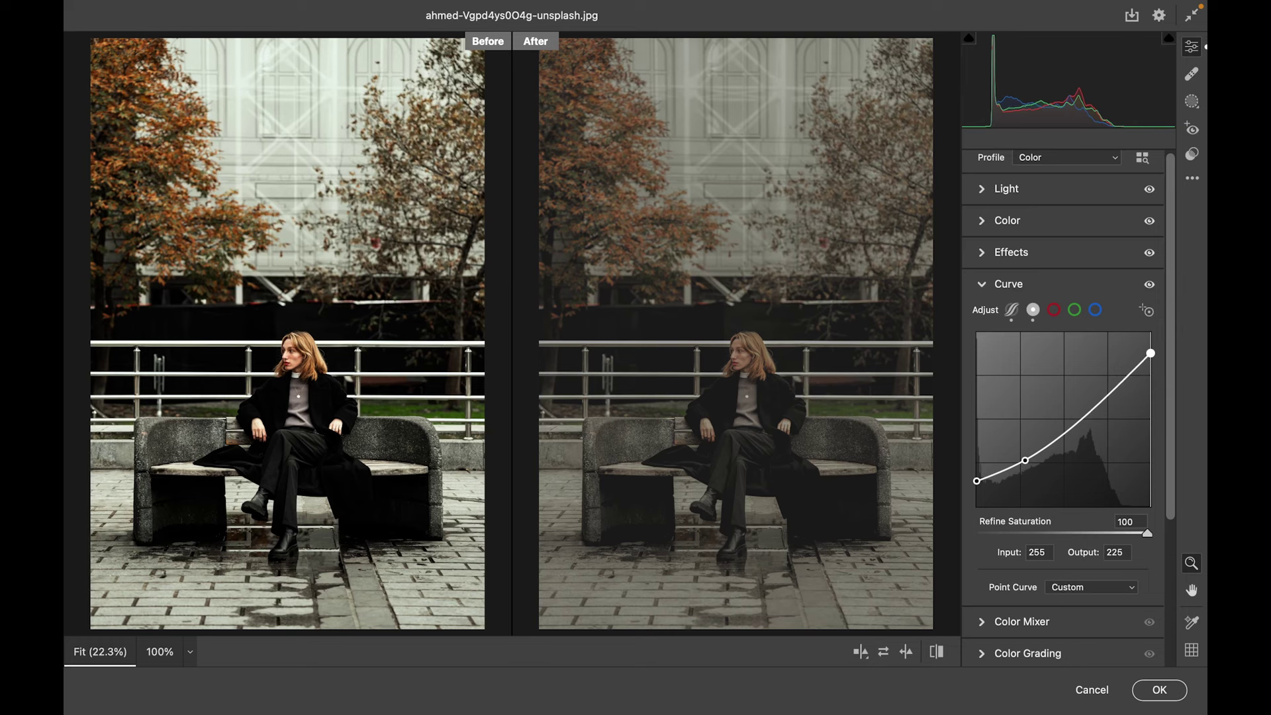
drag(1150, 354, 1151, 348)
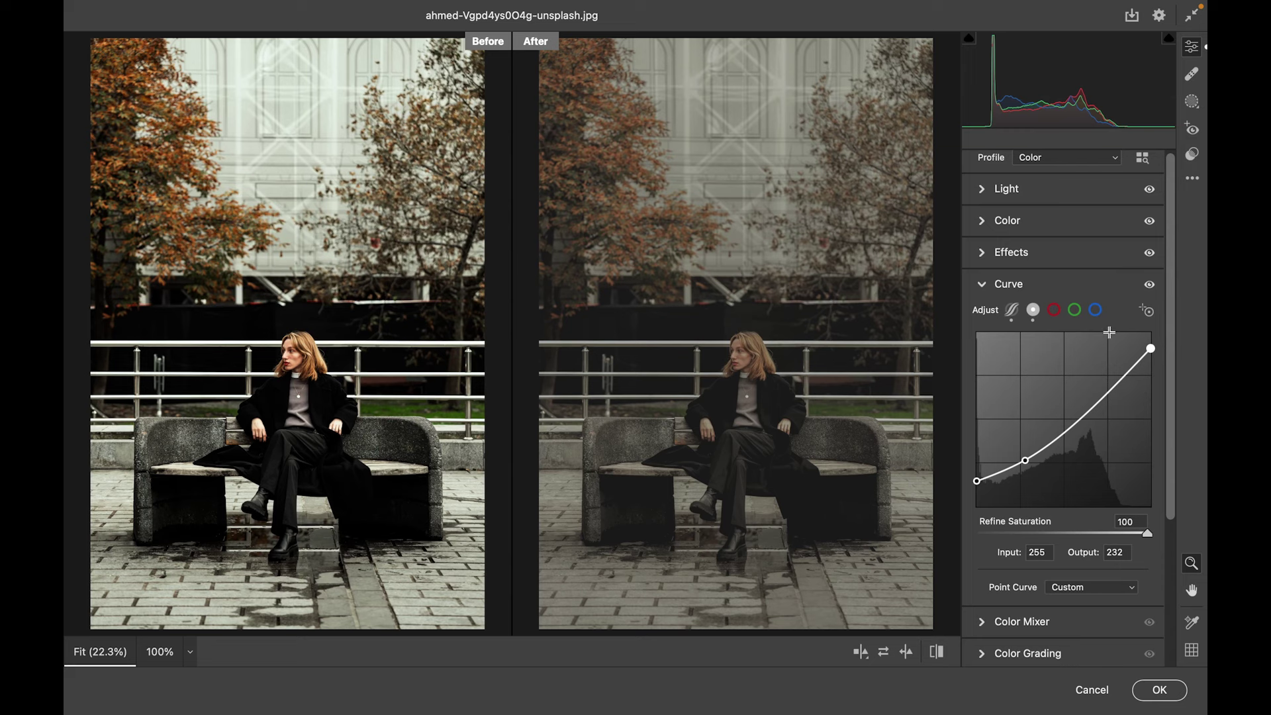
Step: On the Red channel curve, add shadow points at 21/2 and 58/29
click(1054, 309)
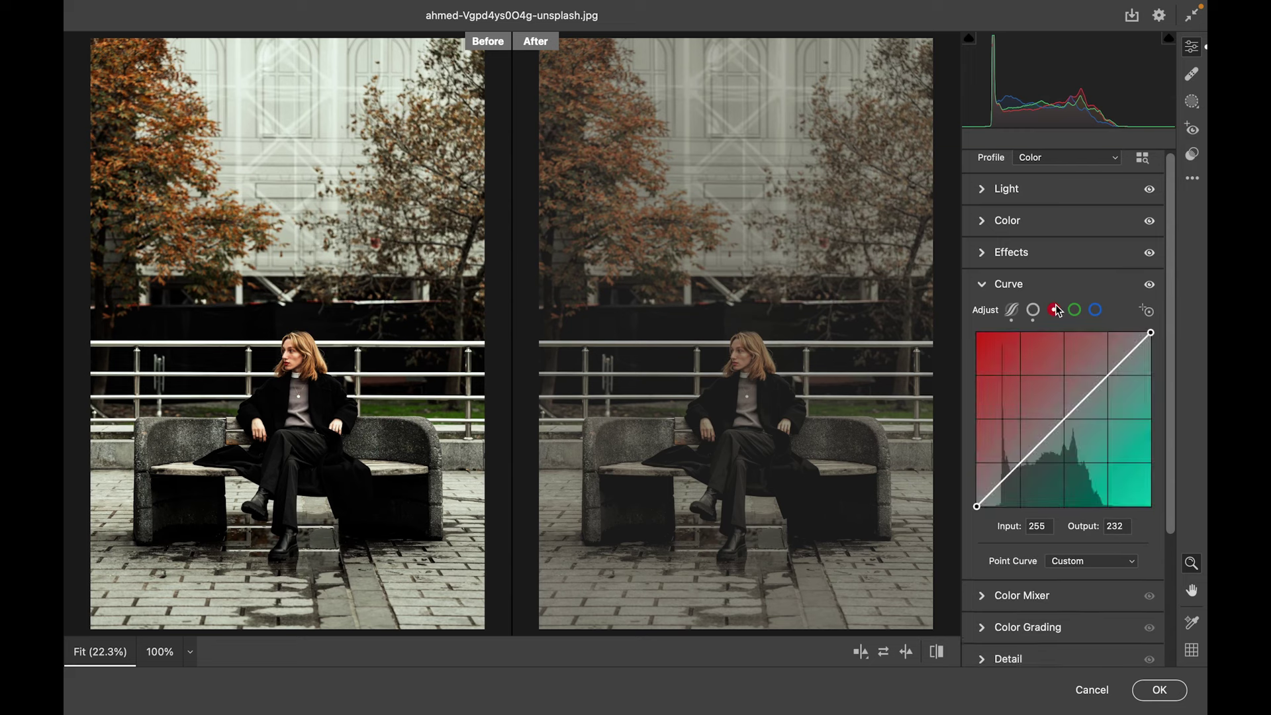
click(995, 492)
text(21)
key(Tab)
text(2)
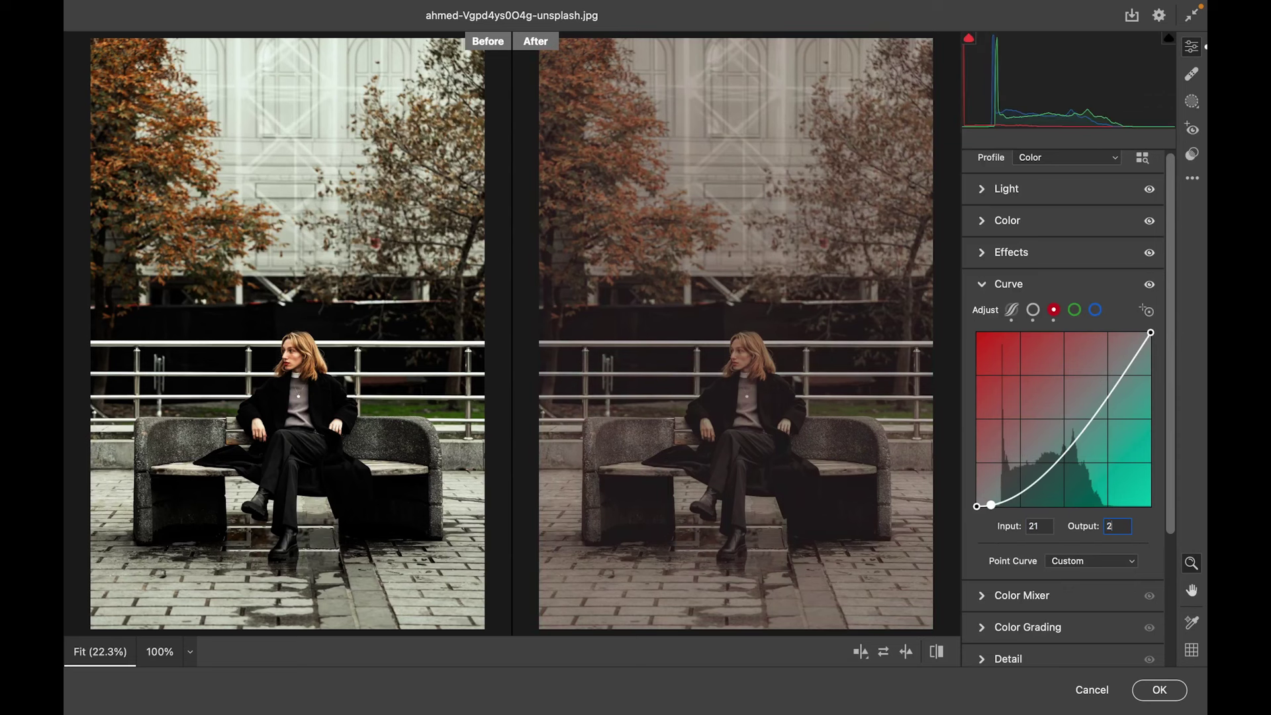
click(1035, 459)
double_click(1038, 526)
text(5)
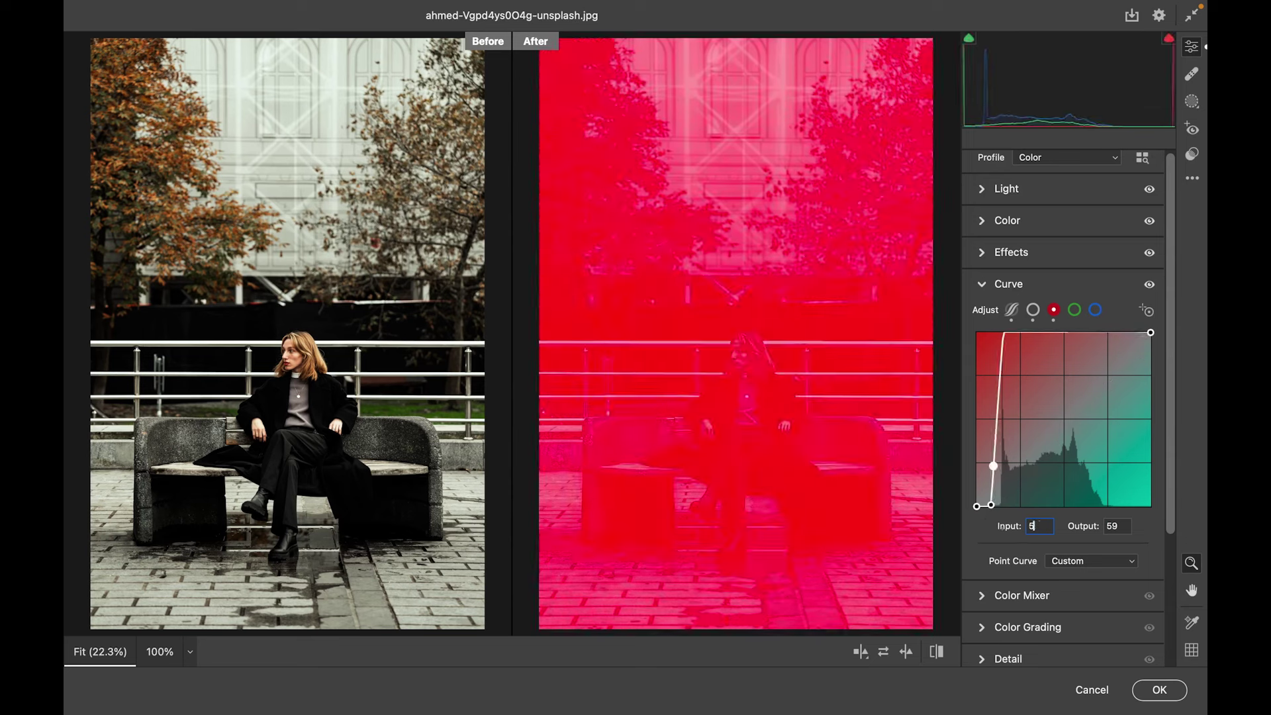
text(8)
key(Tab)
text(29)
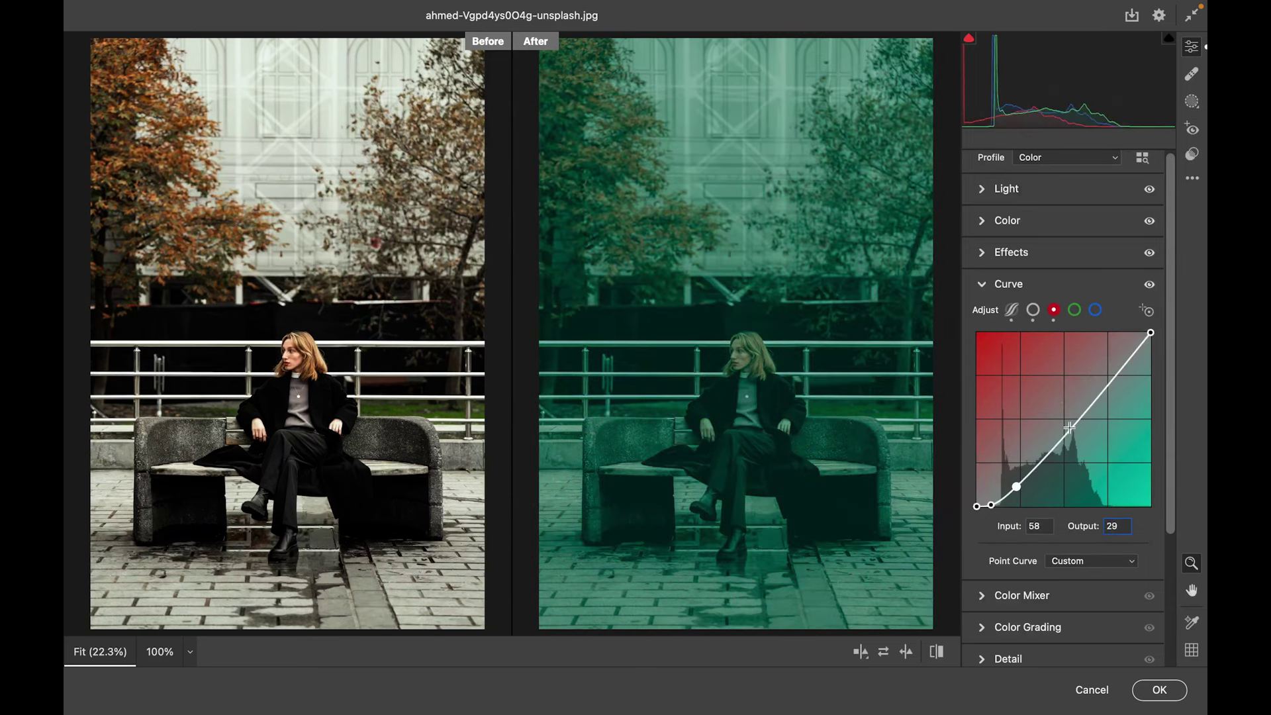
Step: Add red curve points at 120/120 and 178/200
click(1069, 427)
double_click(1038, 527)
text(120)
key(Tab)
text(1)
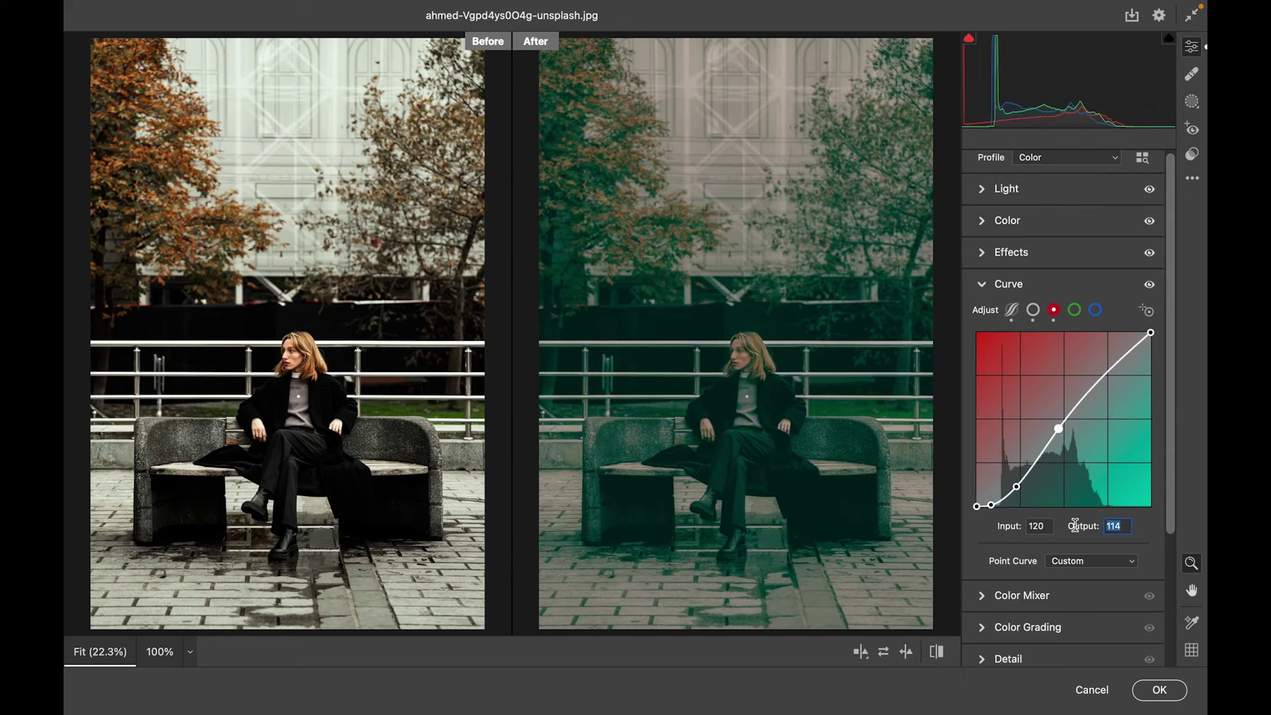
text(20)
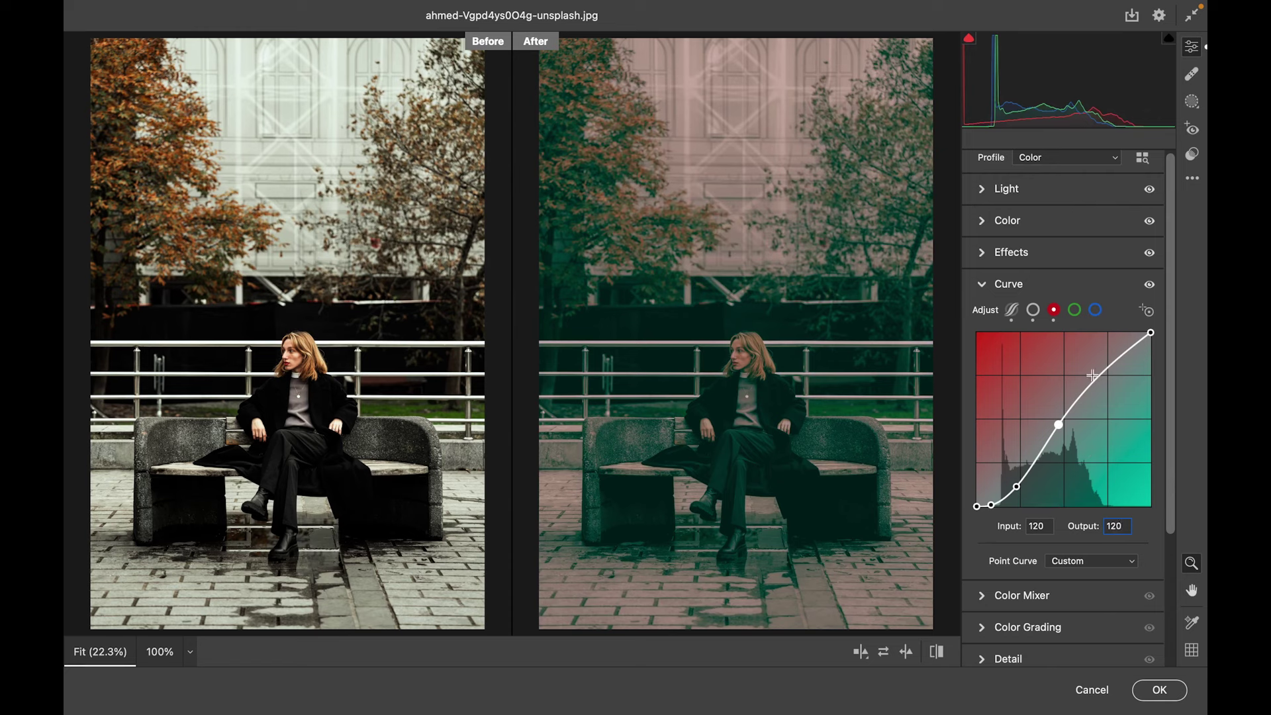
click(1092, 375)
double_click(1038, 526)
text(17)
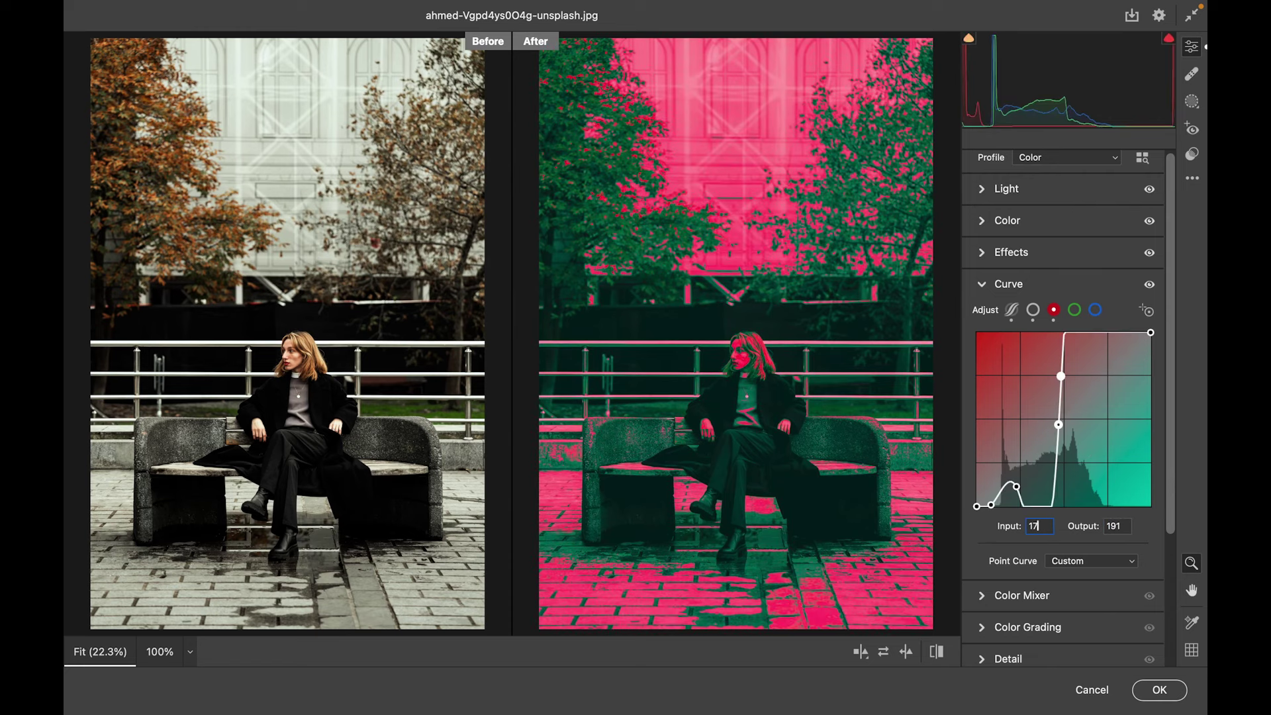
text(8)
double_click(1118, 525)
text(200)
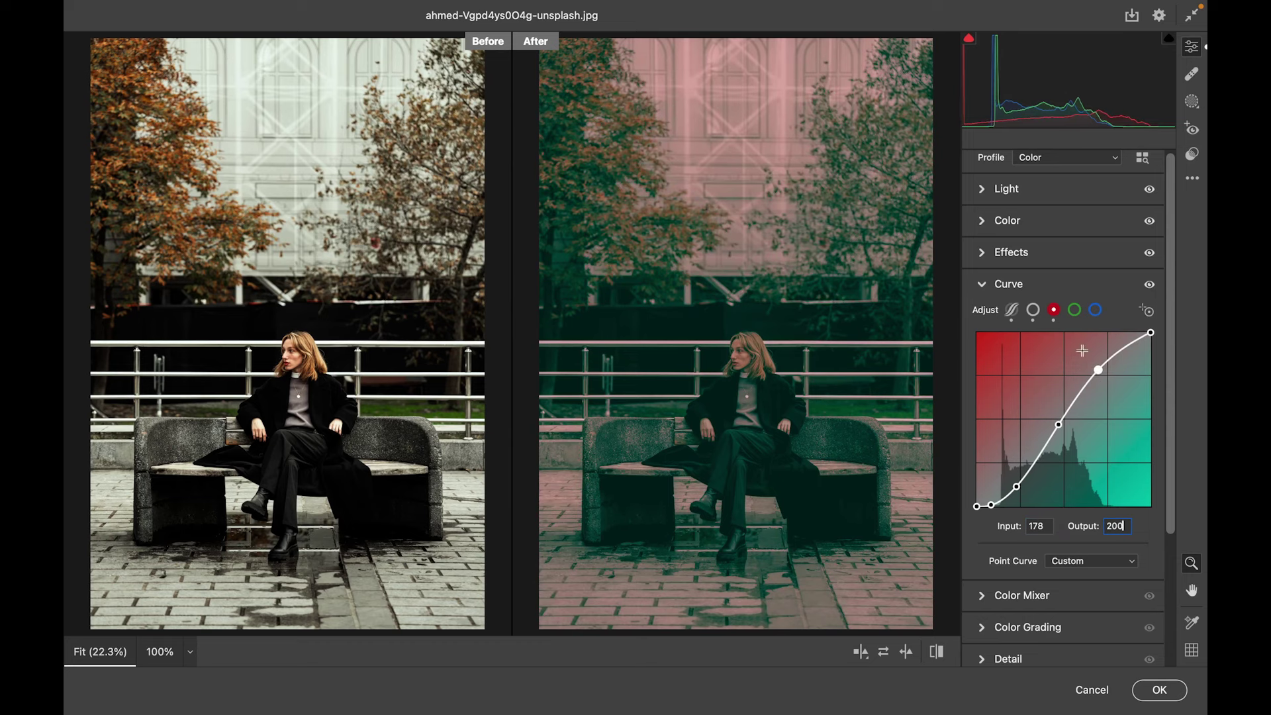
Step: On the Green channel curve, add a shadow point at 54/21
click(1075, 309)
drag(1016, 490, 1018, 477)
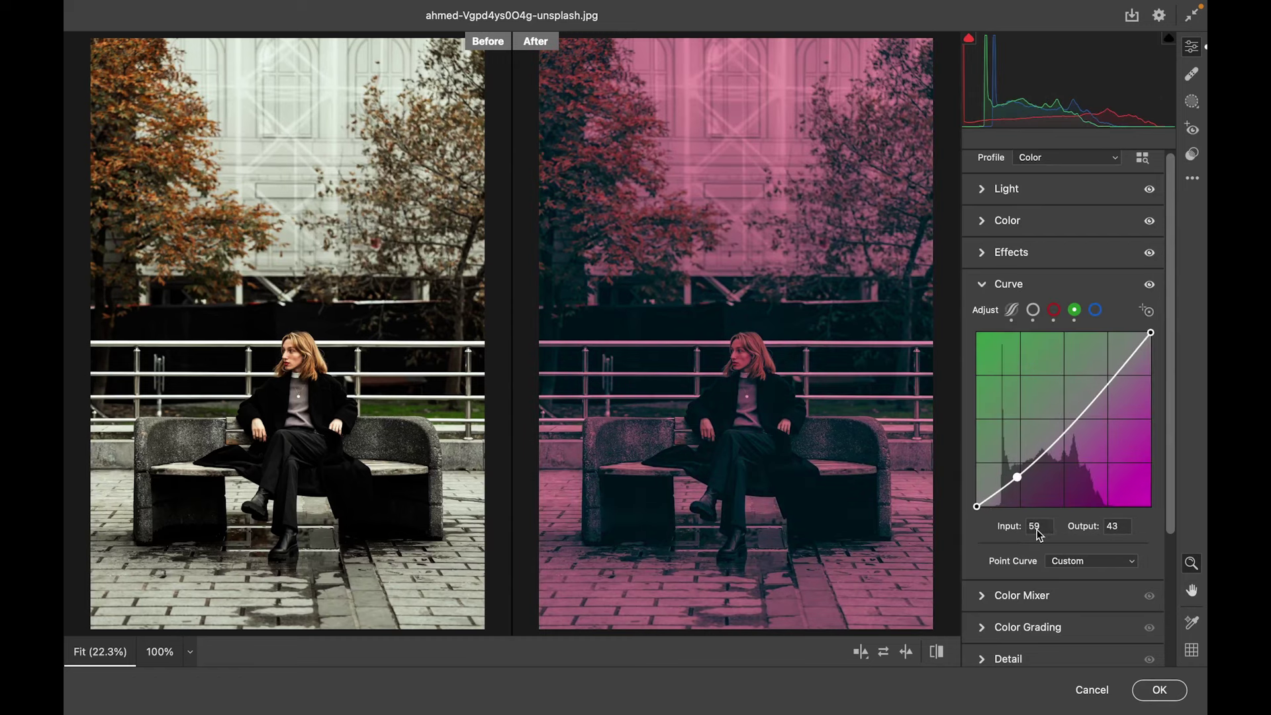
text(54)
click(1117, 526)
text(21)
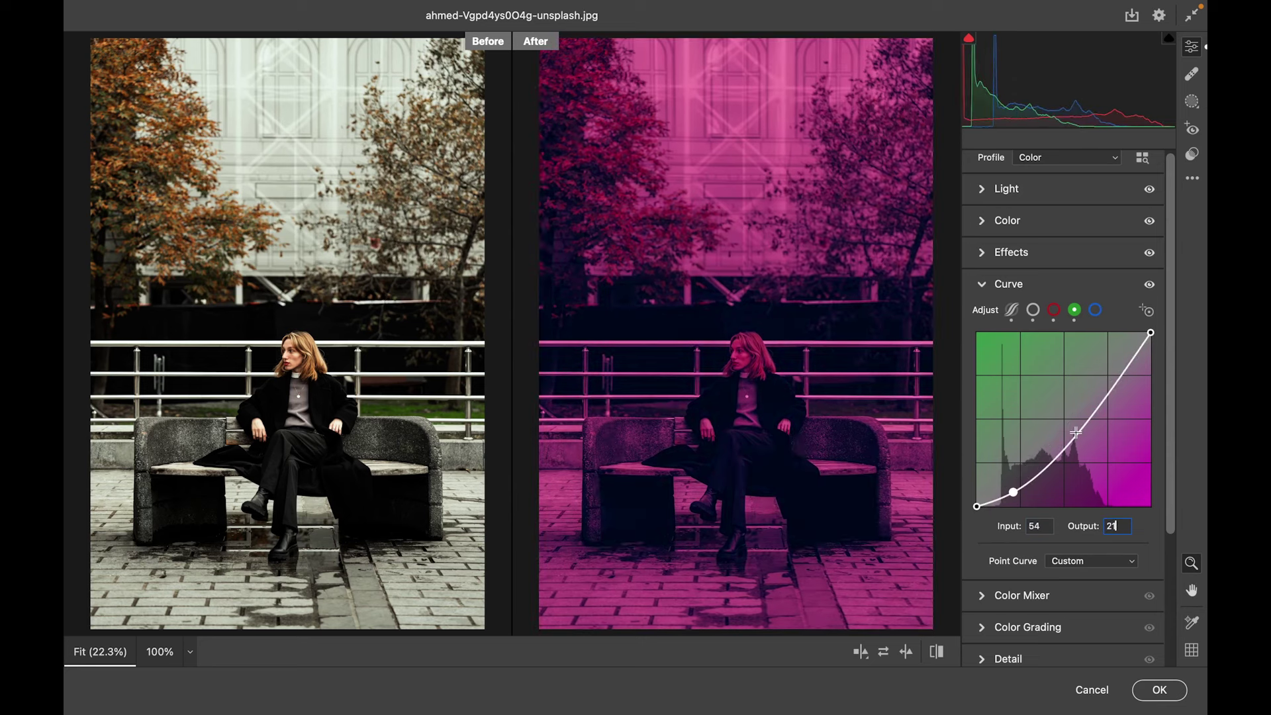
Step: Add green curve points at 121/123 and 179/206
click(1059, 433)
click(1036, 526)
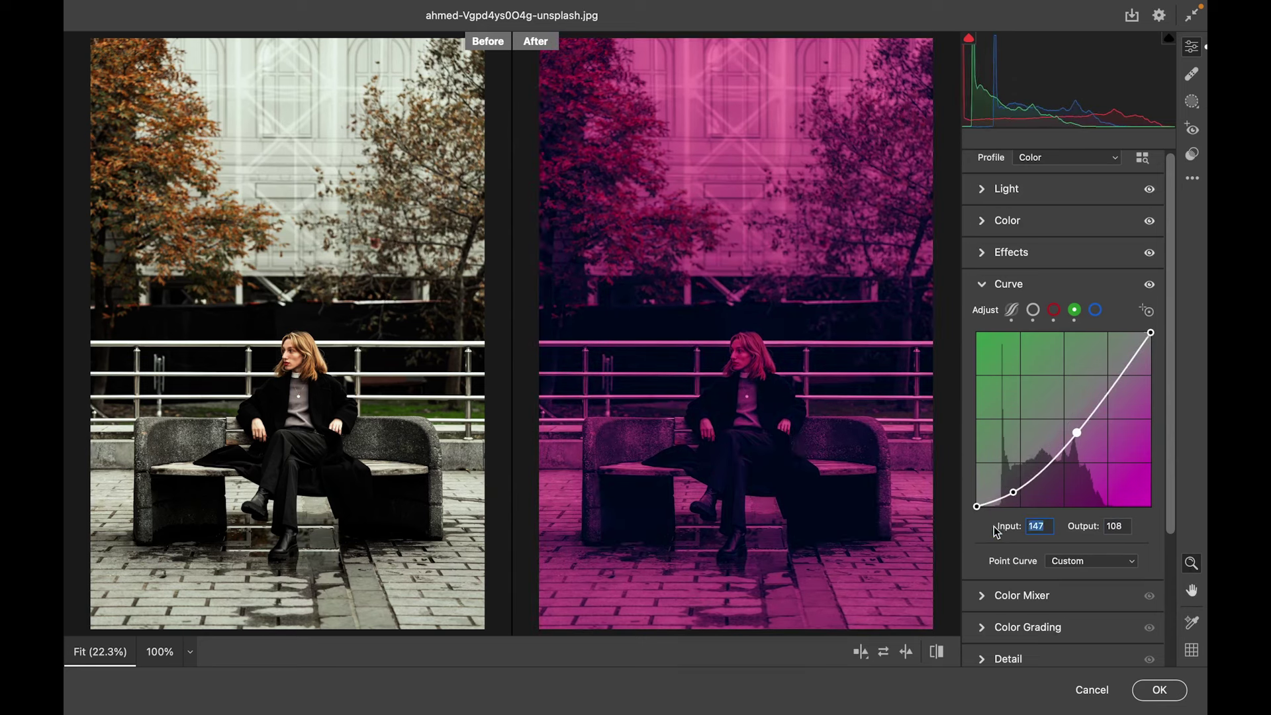
click(1126, 525)
text(123)
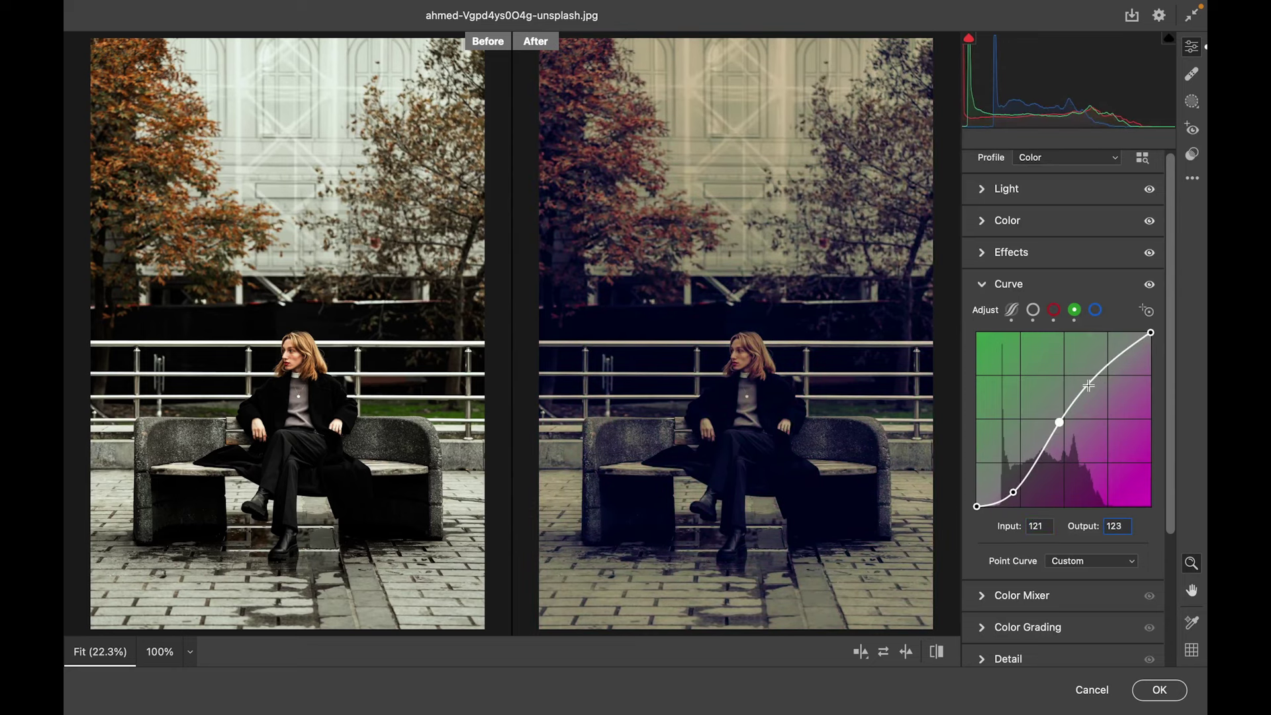
click(1088, 385)
click(1040, 527)
text(179)
key(Tab)
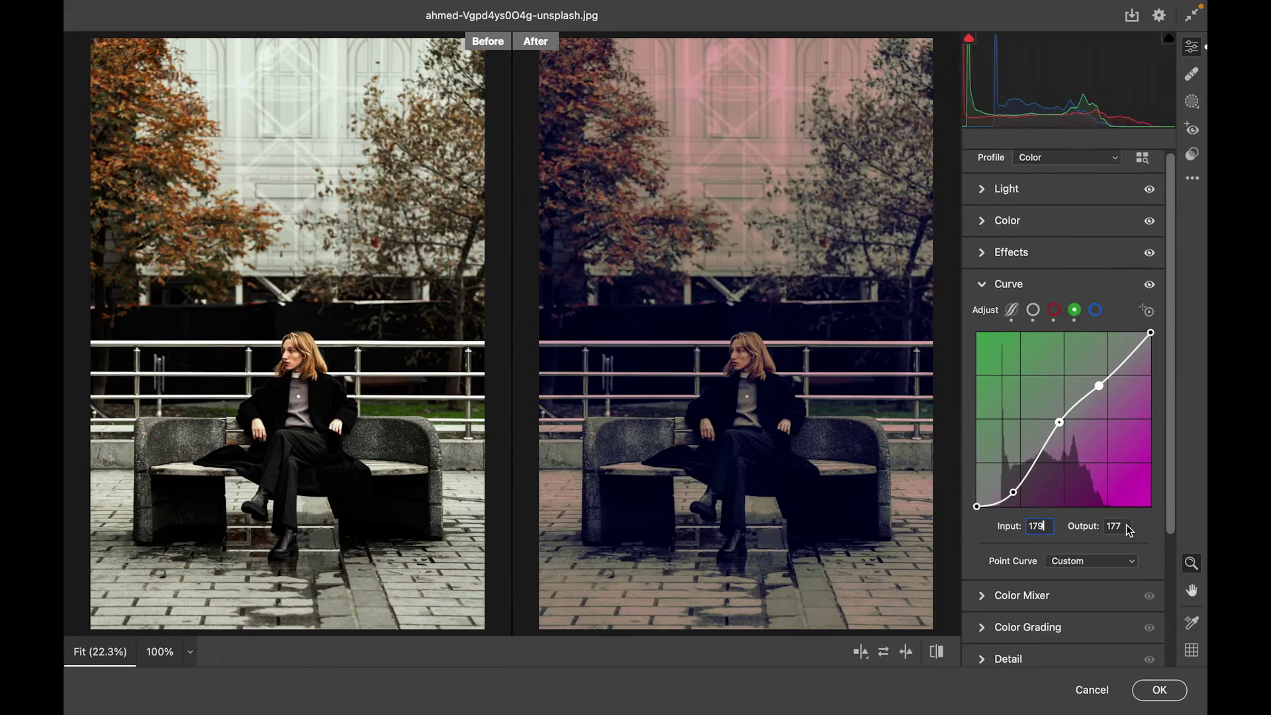
text(206)
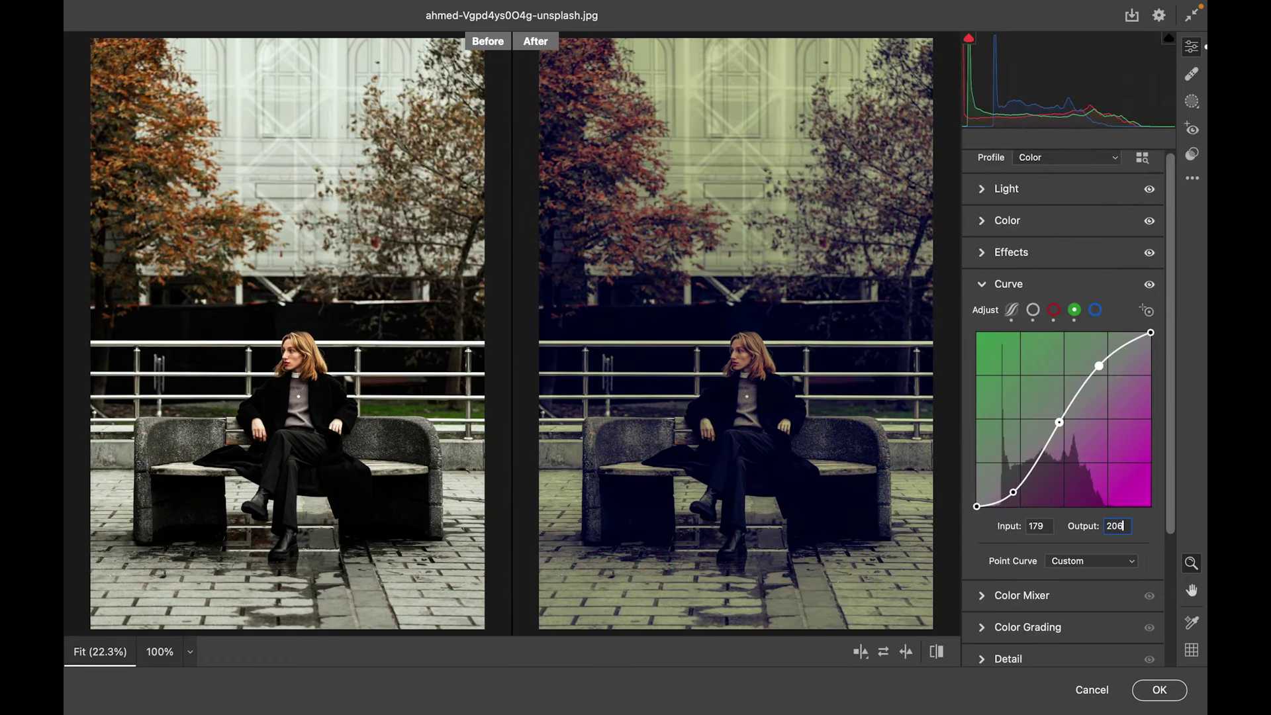
Step: On the Blue channel curve, add a shadow point at 43/22
click(1096, 311)
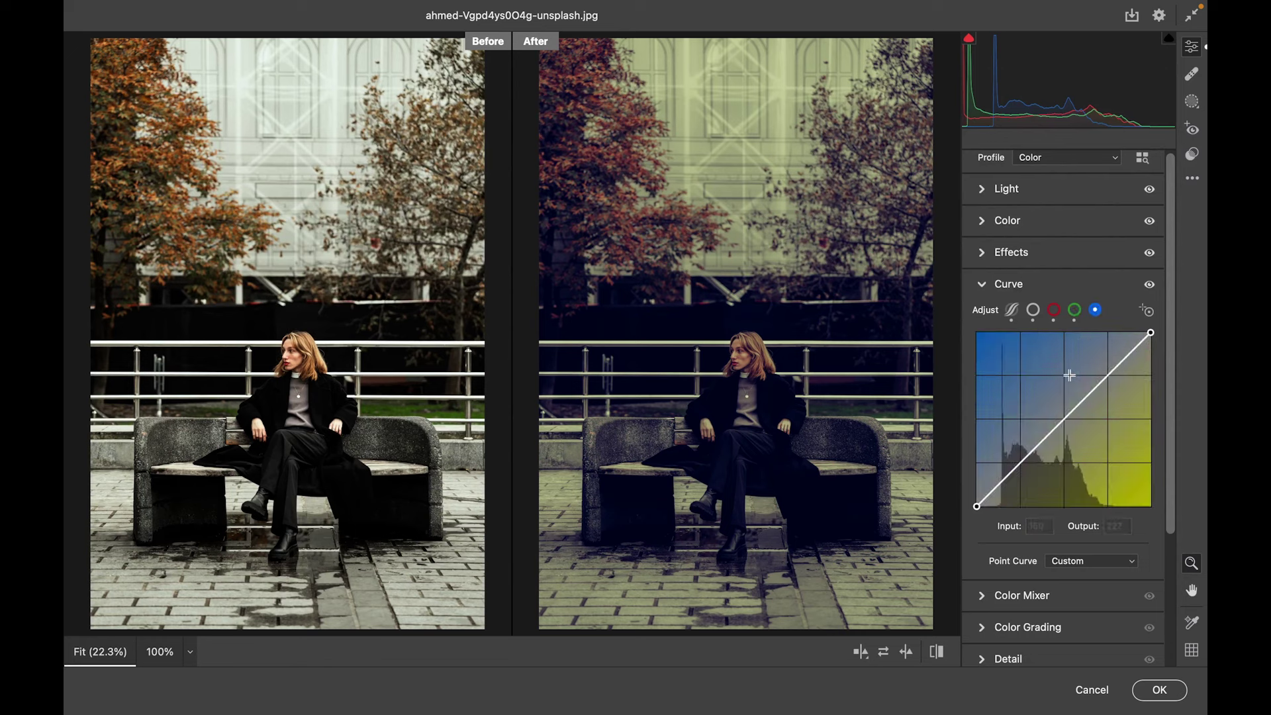
click(1028, 478)
click(1040, 526)
text(43)
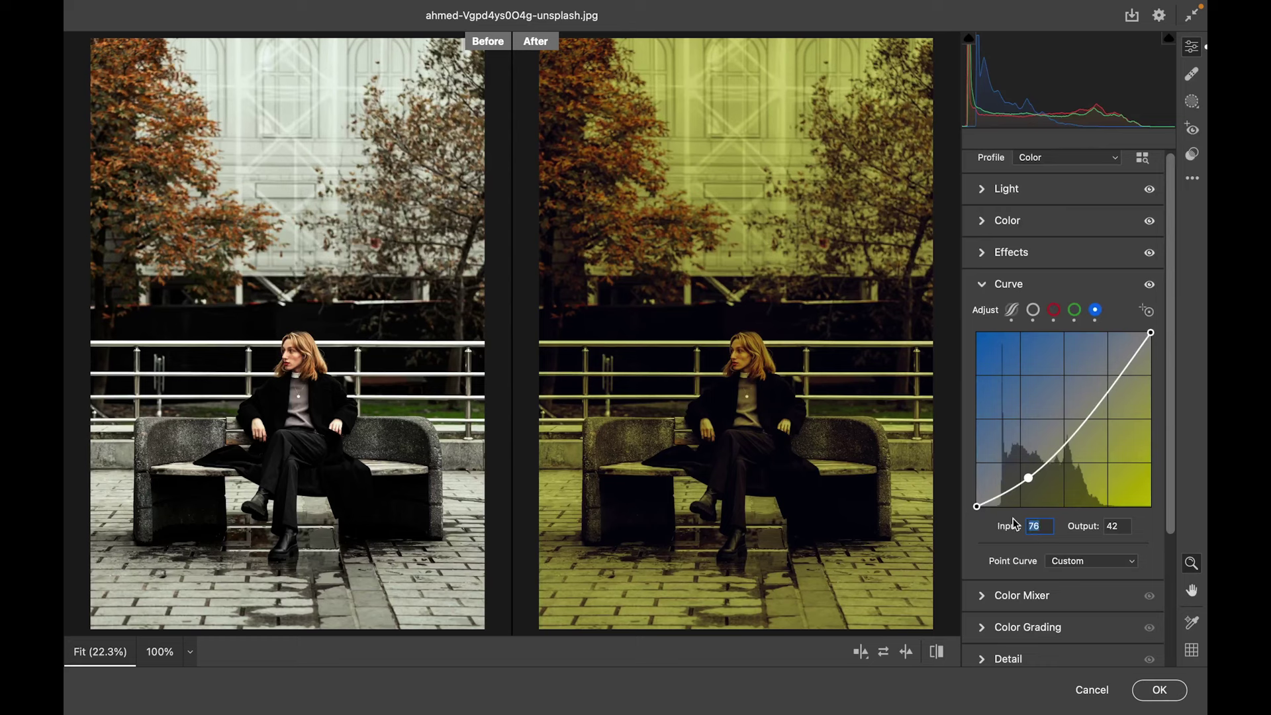
key(Return)
text(22)
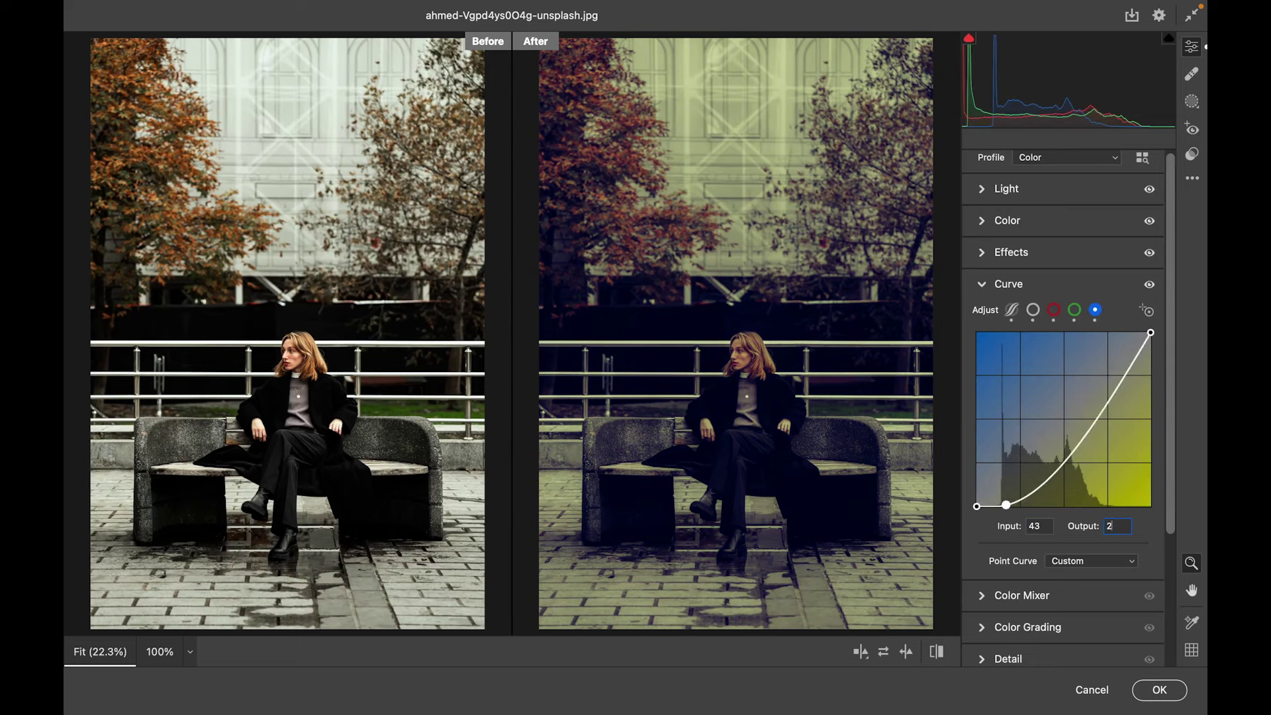
Step: Add blue curve points at 123/118 and 175/199
click(1068, 430)
double_click(1039, 526)
text(123)
double_click(1119, 526)
text(11)
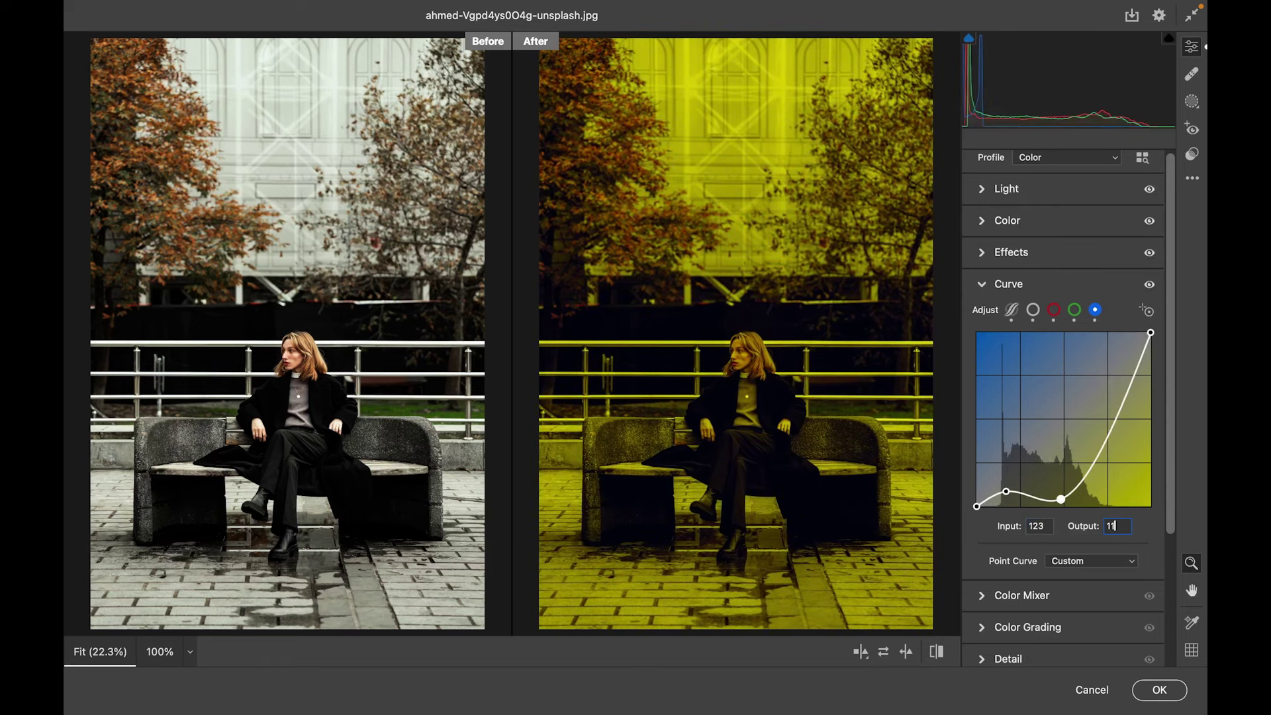
text(8)
click(1100, 377)
double_click(1038, 526)
text(175)
double_click(1118, 528)
text(199)
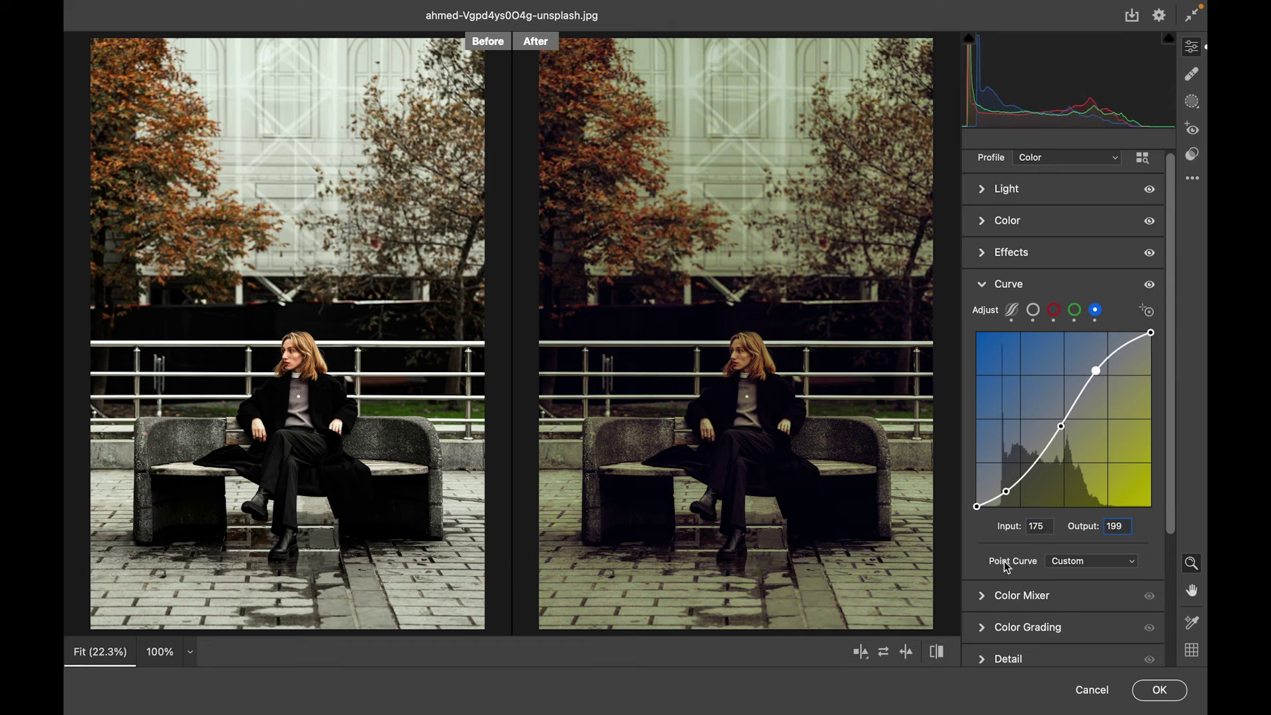
Step: Toggle the Curve adjustment off and on to compare, then collapse Curve
click(1150, 285)
click(1151, 284)
click(1151, 285)
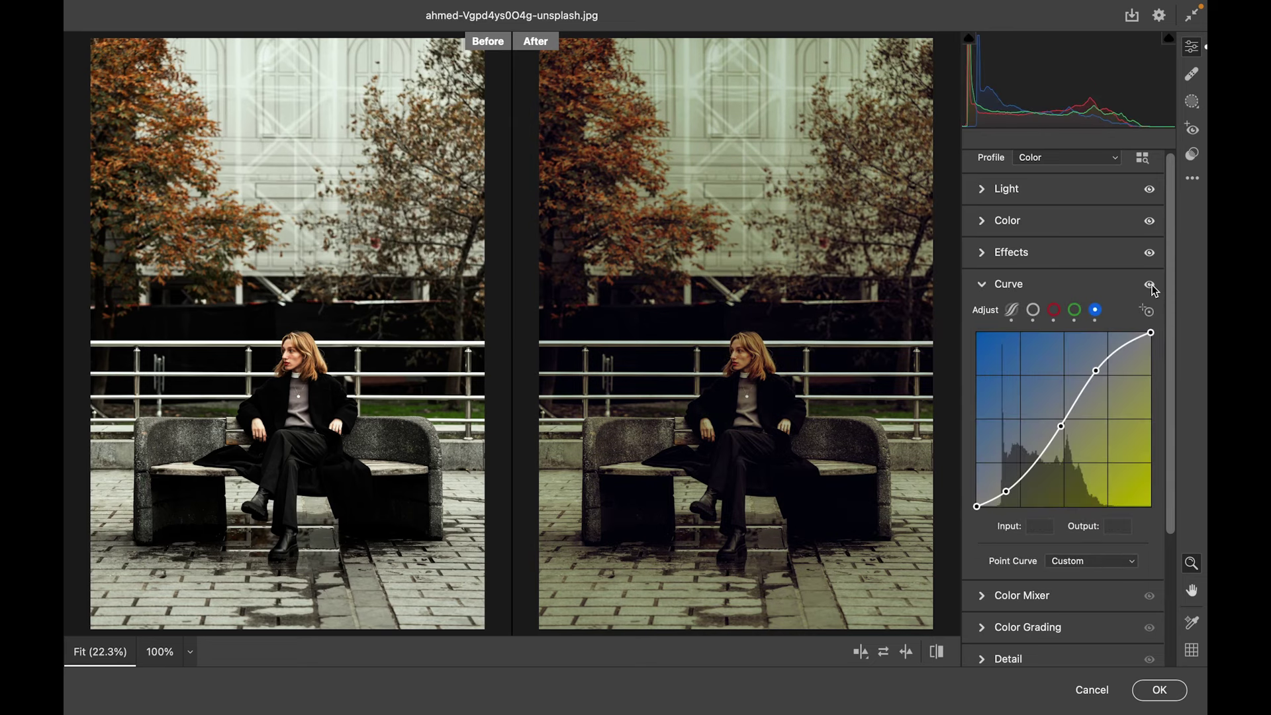
click(1021, 284)
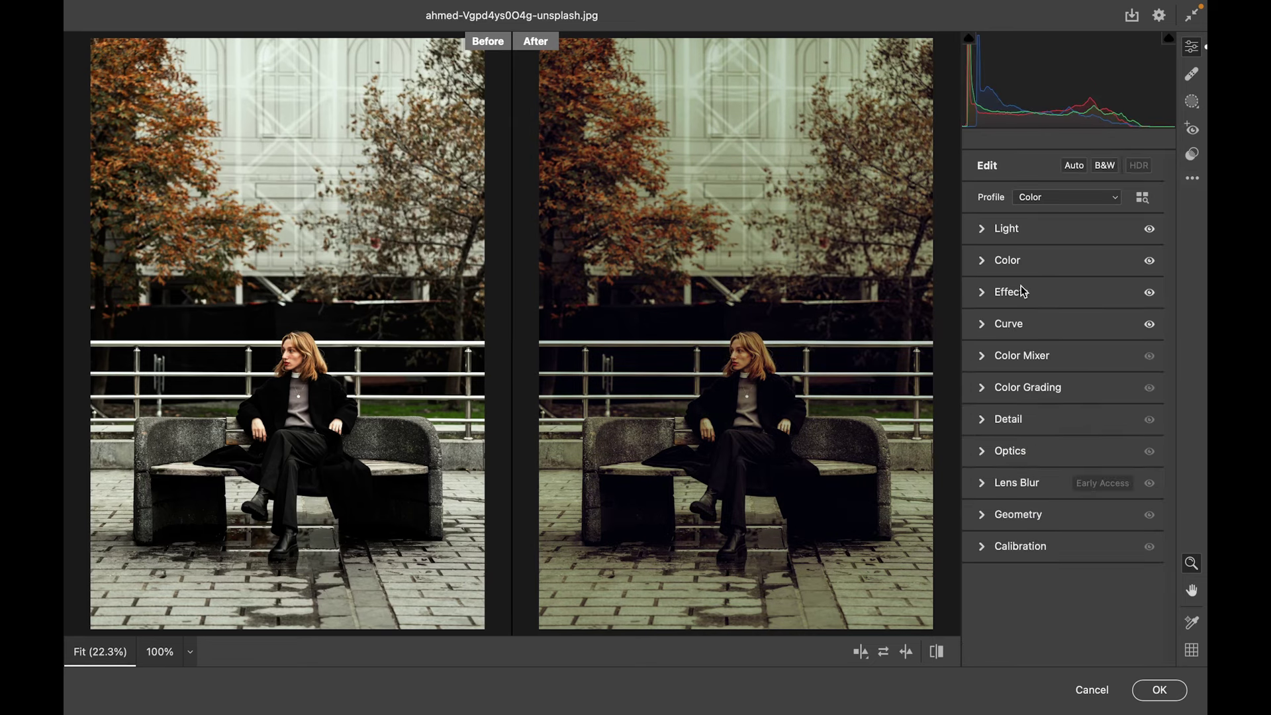
Step: Set Color Mixer hues: Reds +30, Oranges -11, Yellows -26, Greens +6, Aquas -2, Blues +10
click(1025, 357)
click(986, 431)
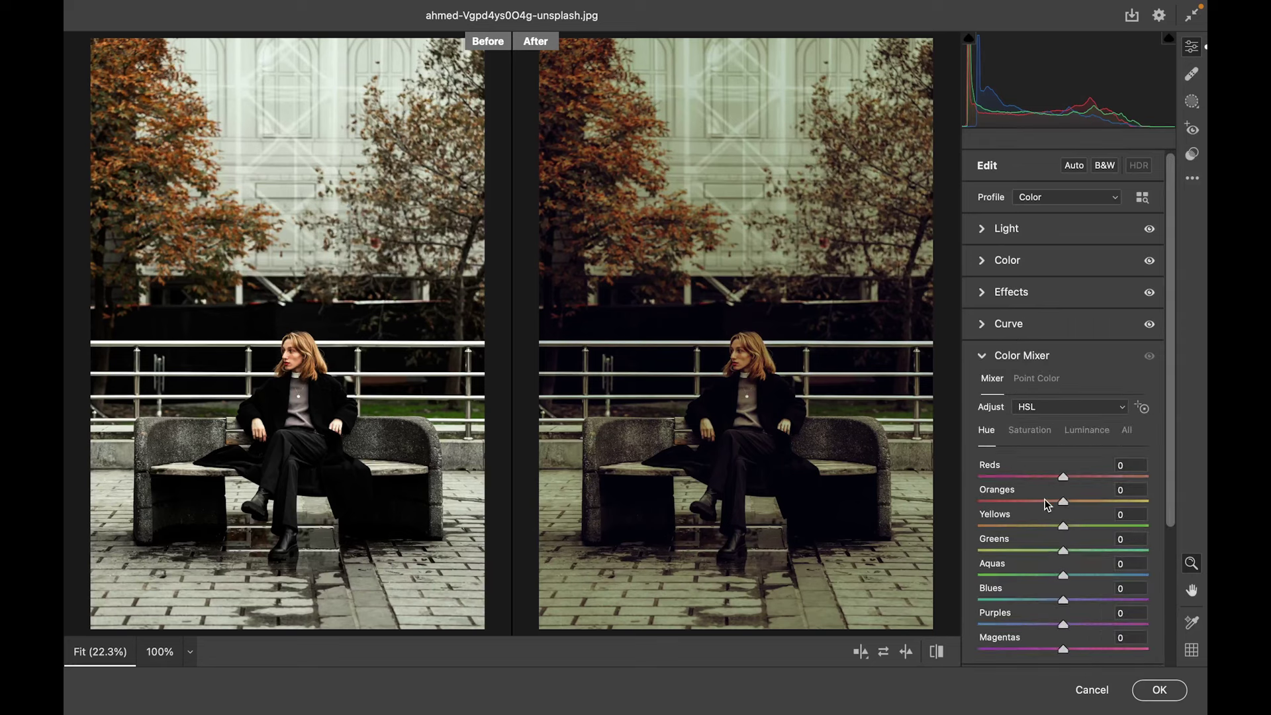
drag(1094, 474, 1090, 474)
drag(1063, 501, 1054, 502)
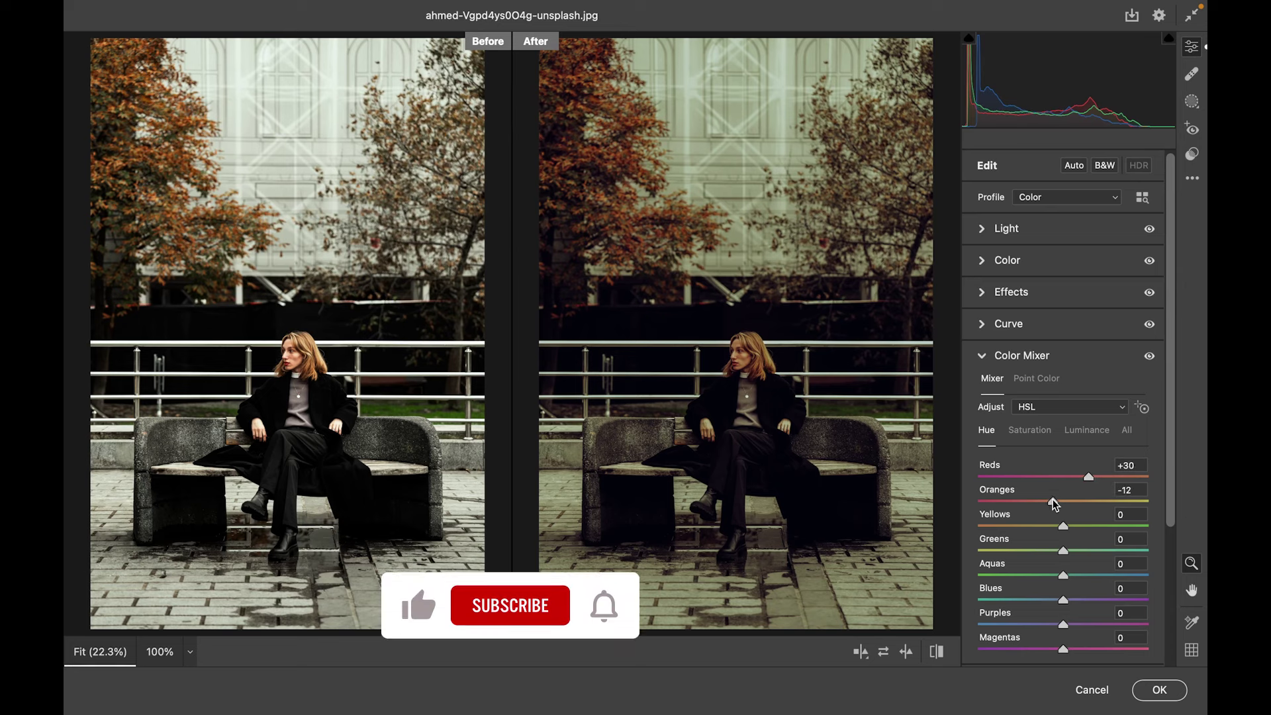
mouse_move(1055, 513)
mouse_down()
mouse_move(1081, 526)
mouse_move(1042, 527)
mouse_up()
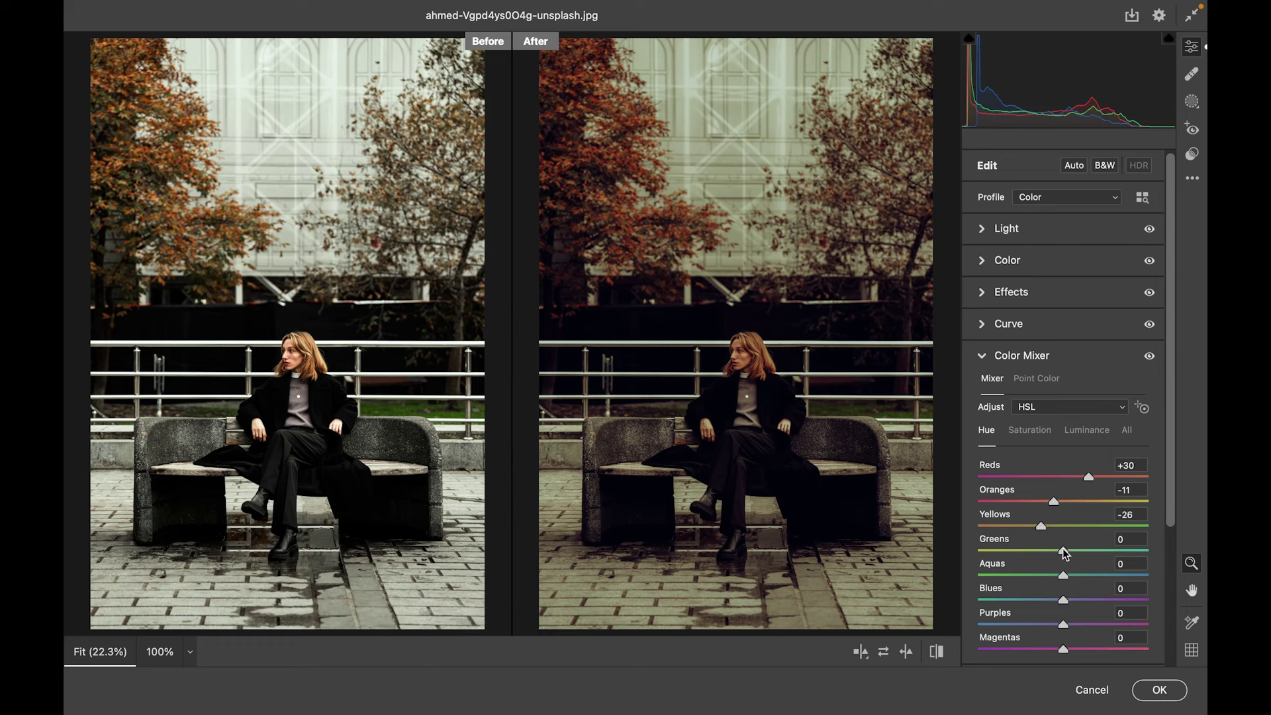
drag(1061, 551, 1071, 554)
mouse_move(1063, 577)
mouse_down()
mouse_move(1076, 600)
mouse_move(1064, 599)
mouse_move(1099, 644)
mouse_up()
Step: Lower saturation to Reds -17, Oranges -32, Yellows -50, Greens -53, Aquas -61, Blues -54, Purples -46; start raising Reds luminance
click(1031, 430)
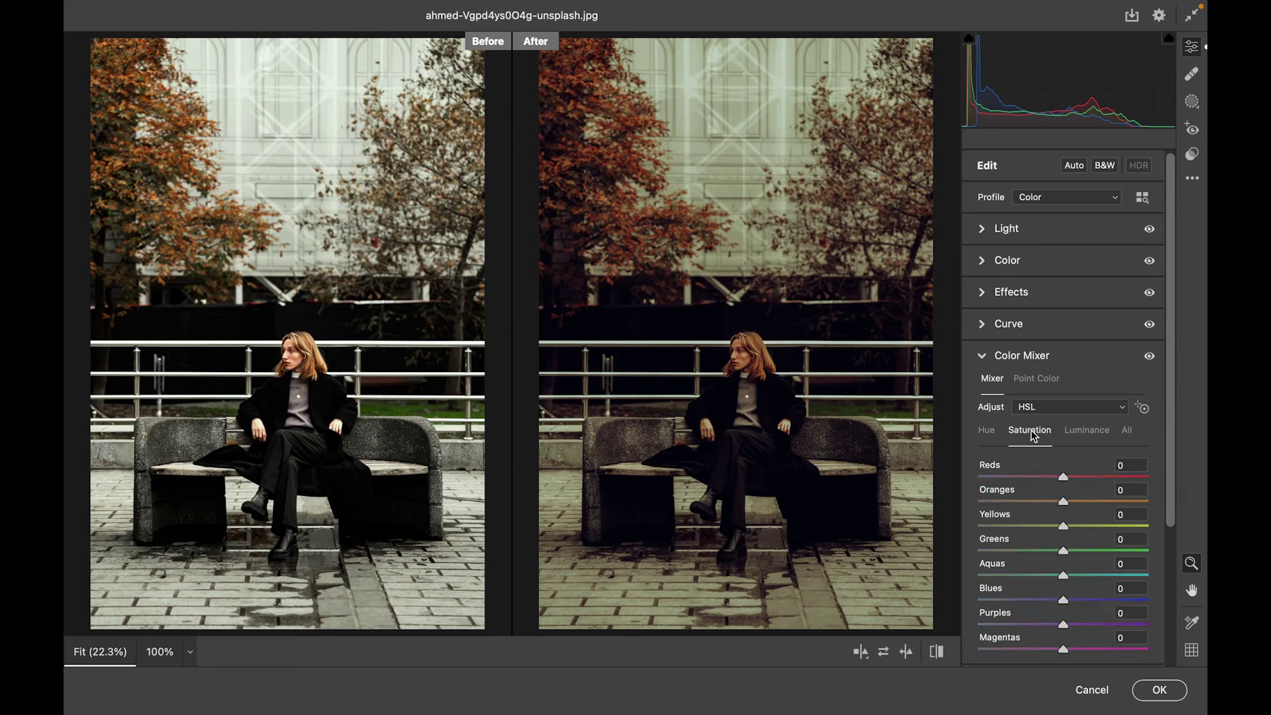
drag(1049, 477, 1022, 525)
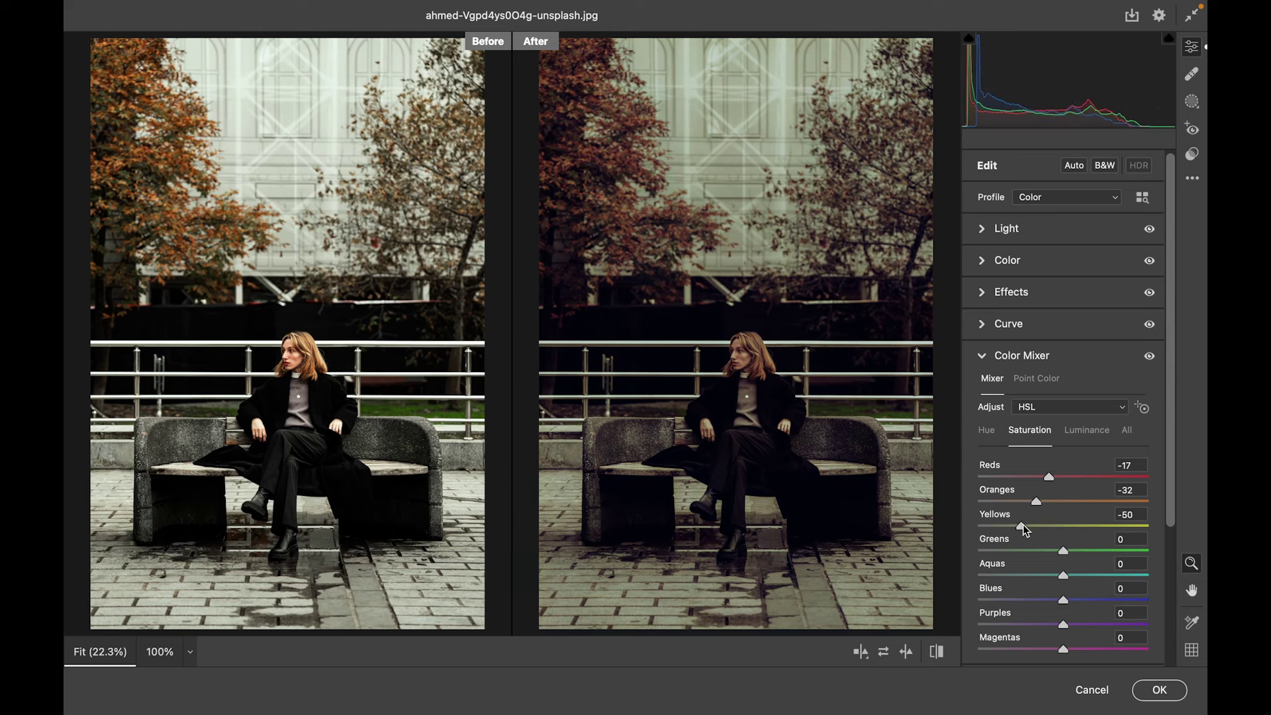
click(1022, 550)
drag(1023, 551, 1021, 551)
click(1014, 573)
click(1023, 600)
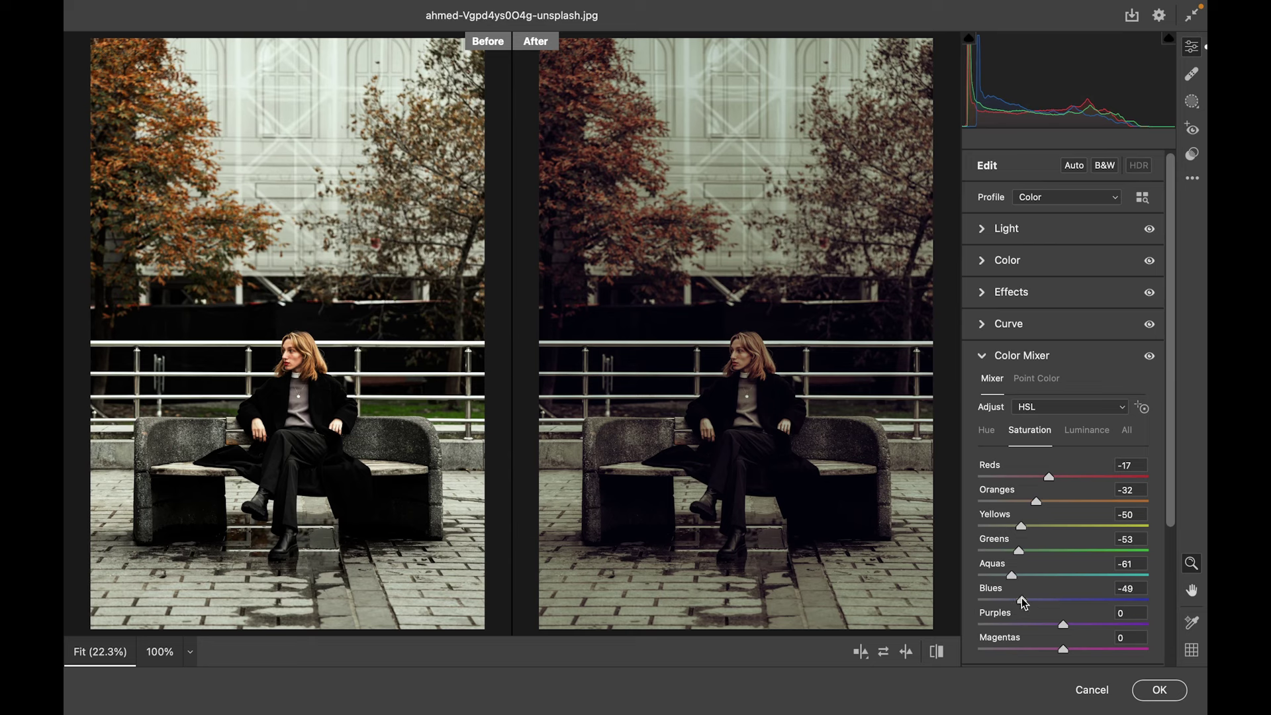
drag(1023, 599, 1020, 600)
click(1023, 623)
drag(1023, 619, 1026, 620)
click(1093, 434)
click(1078, 476)
Step: Set luminance to Reds +15, Blues -12, Purples +3, Magentas -5, then expand Color Grading
mouse_move(1073, 473)
mouse_down()
mouse_move(1095, 501)
mouse_move(1042, 576)
mouse_up()
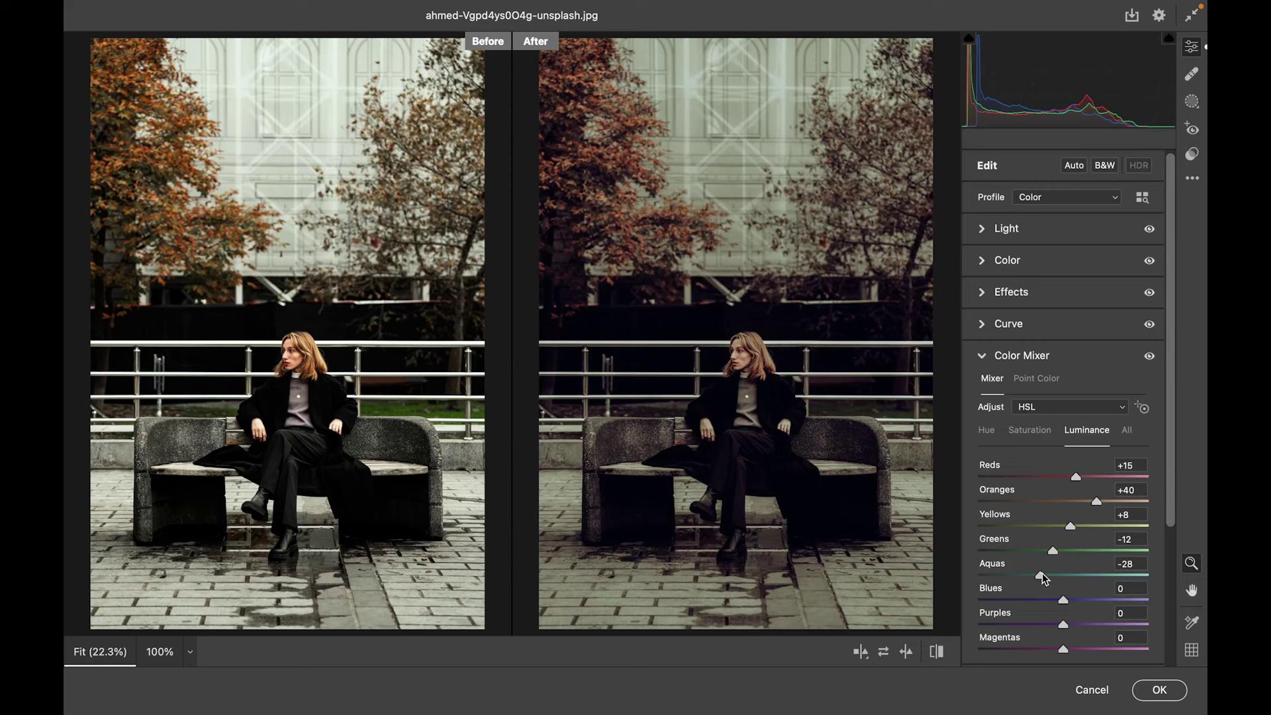
drag(1063, 600, 1052, 599)
click(1066, 624)
drag(1063, 652, 1062, 652)
scroll(1019, 477, down, 3)
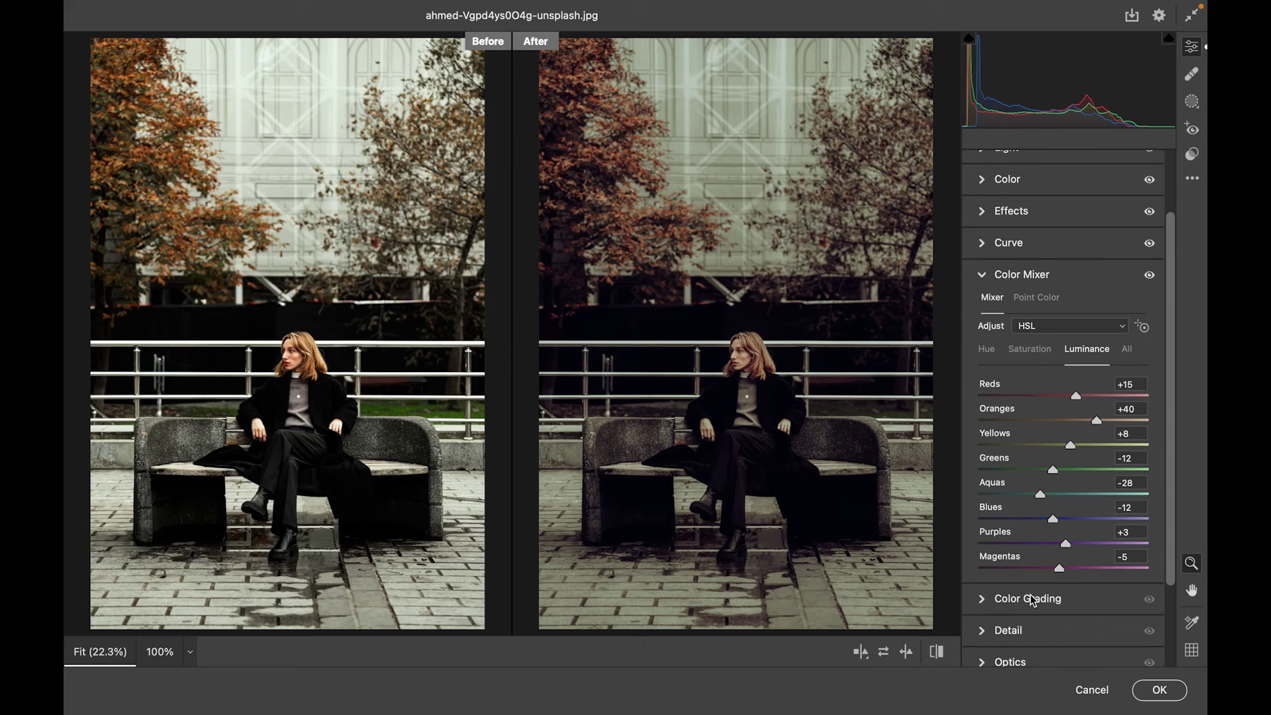
click(1031, 599)
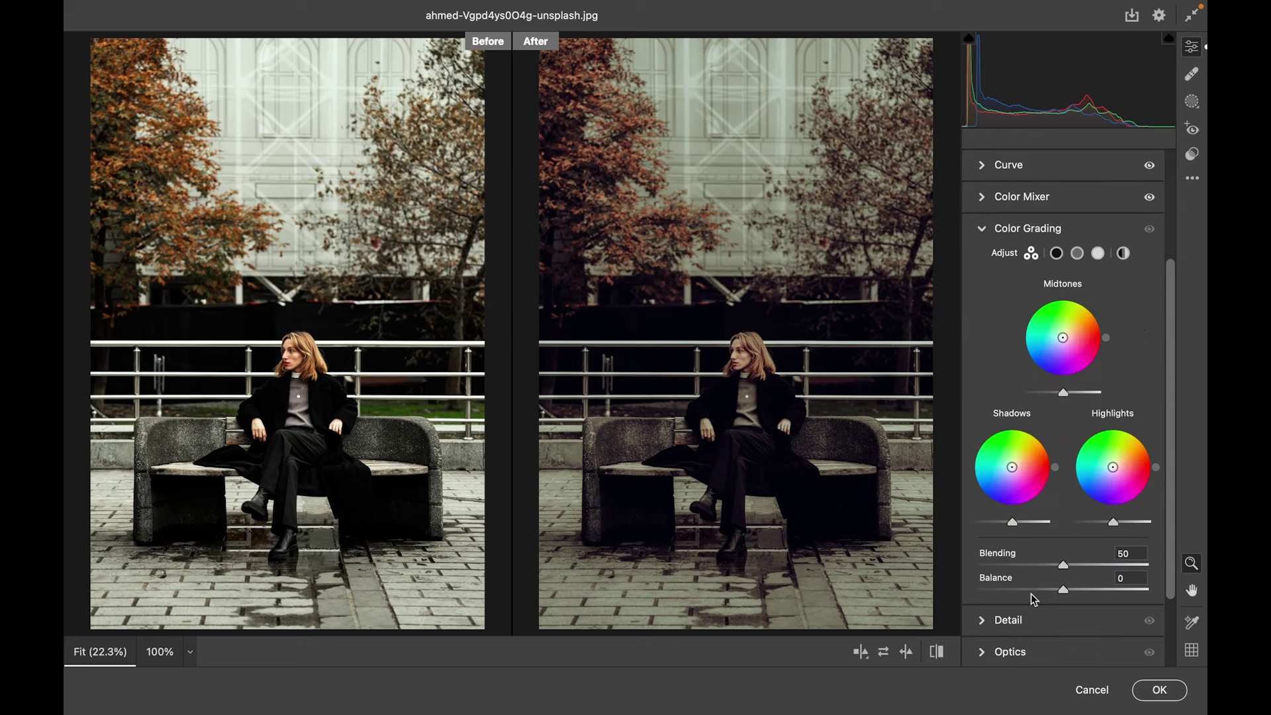
Step: Tint the shadows warm orange at Hue 39, Saturation 4, with Blending raised to 100
click(1056, 253)
drag(979, 474, 993, 471)
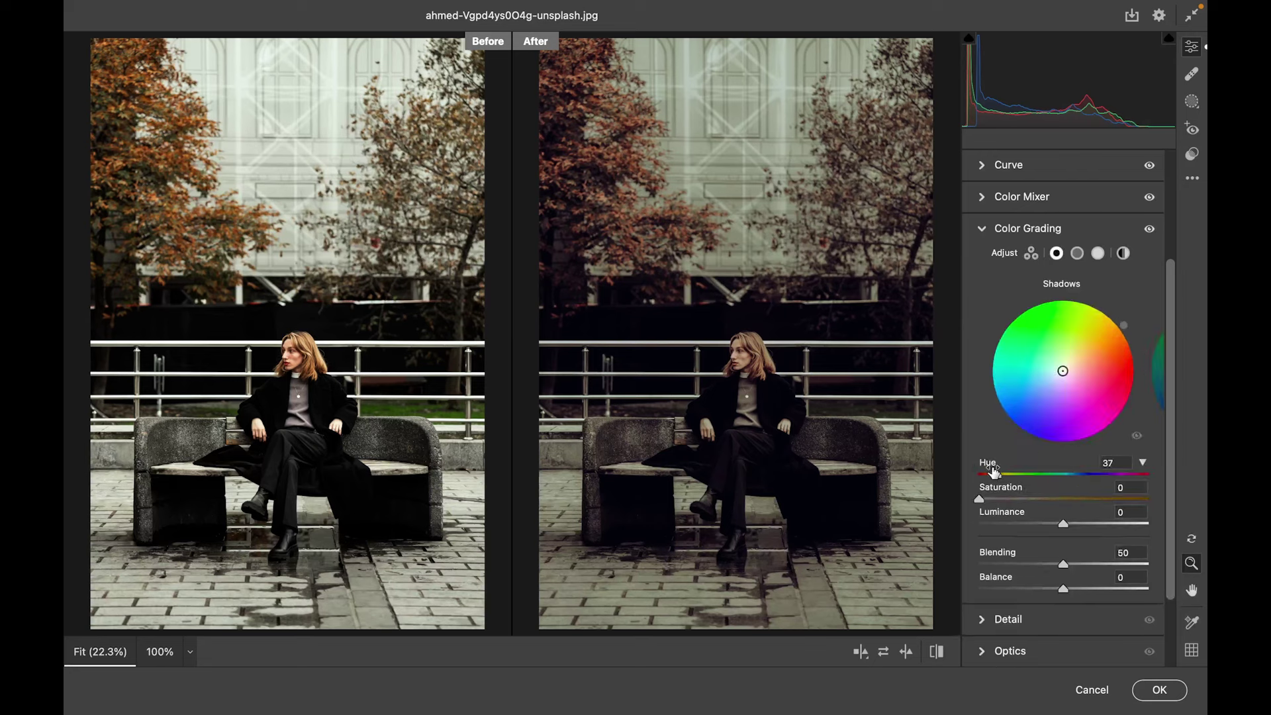
click(996, 498)
drag(995, 498, 990, 495)
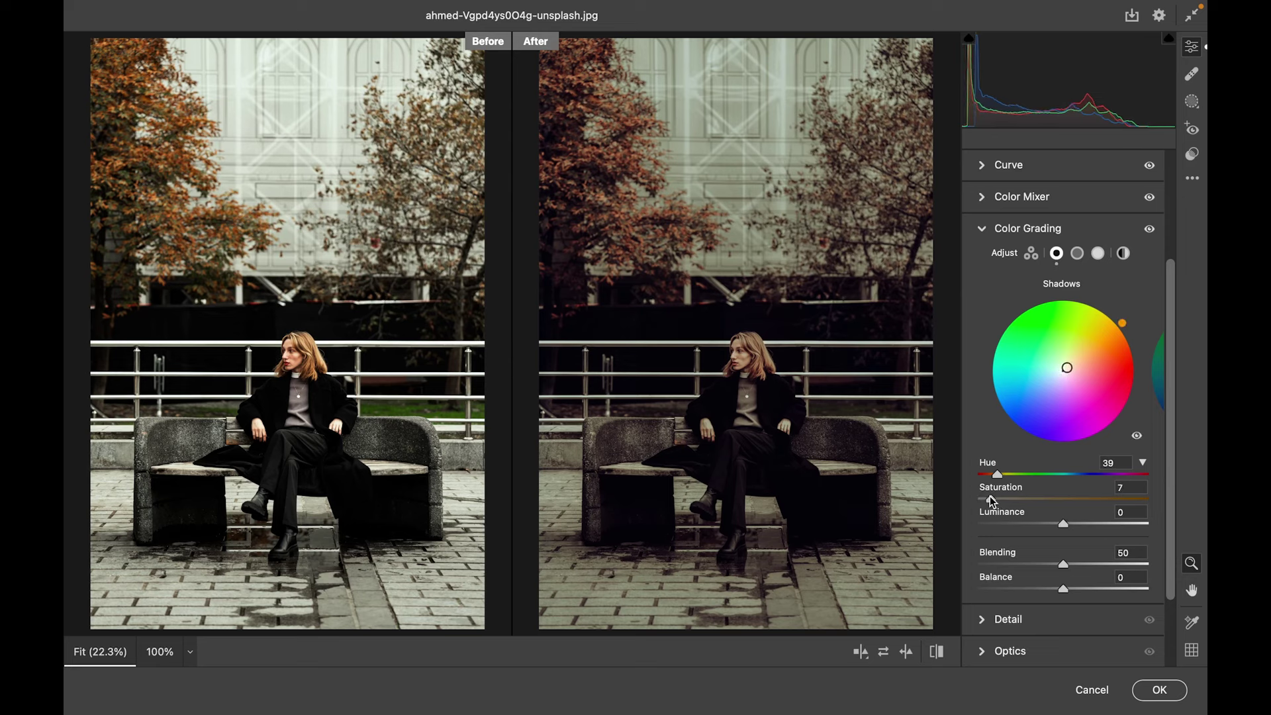
key(Left)
key(Left)
key(Left)
drag(1063, 564, 1189, 569)
Step: Tint the highlights warm orange at Hue 40, Saturation 3
click(1098, 254)
click(1002, 475)
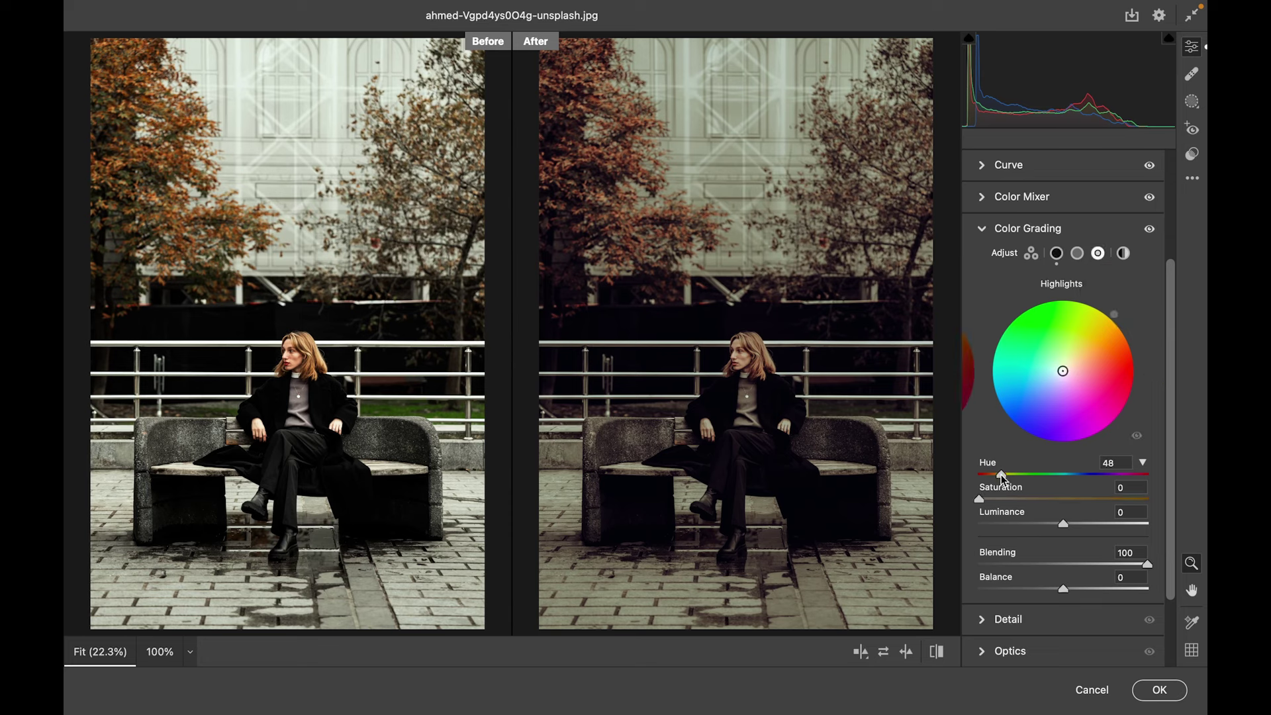
drag(1001, 475, 999, 474)
drag(980, 499, 984, 500)
Step: Set Detail noise reduction to 20
click(1032, 620)
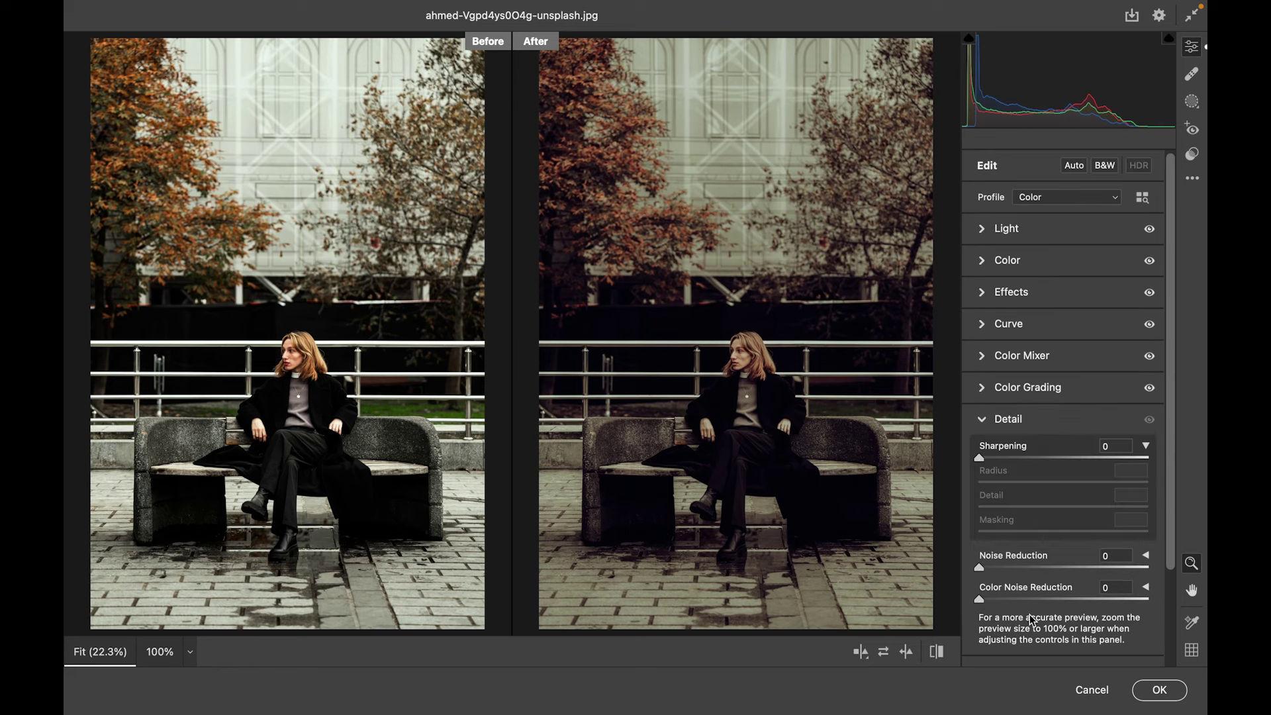
click(1013, 566)
scroll(1013, 566, down, 1)
scroll(1013, 566, down, 1)
scroll(1017, 570, down, 1)
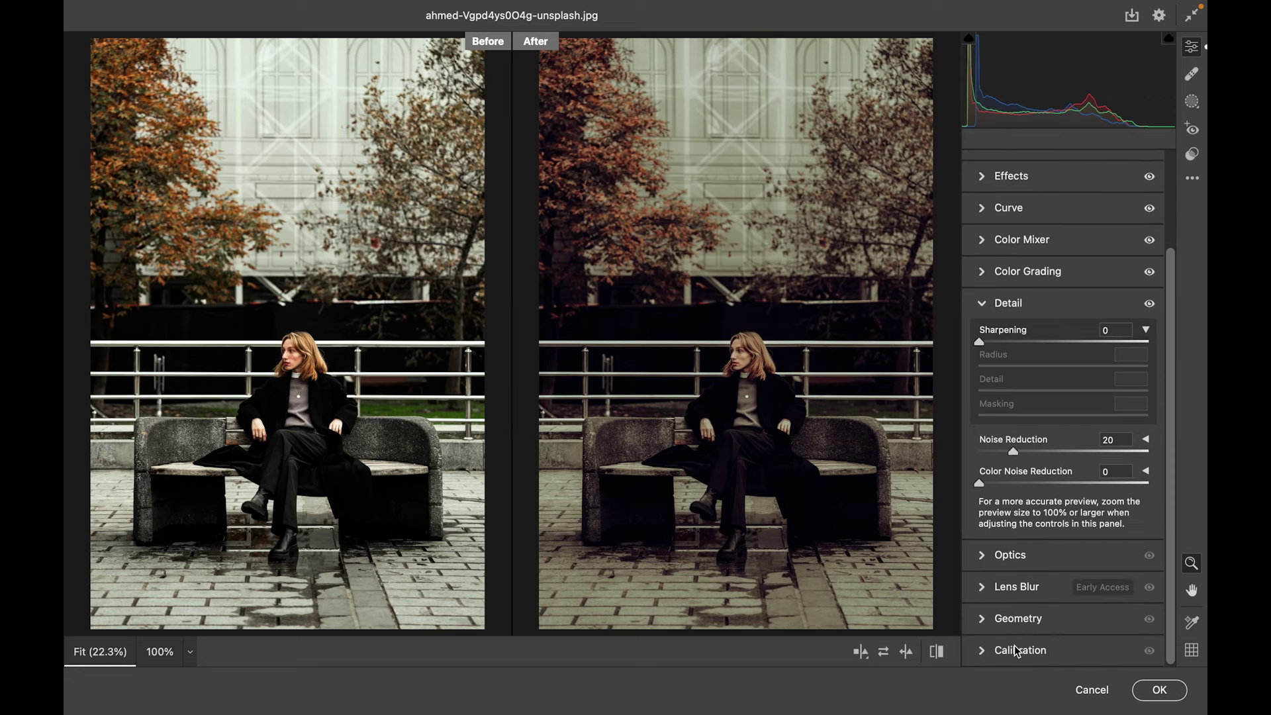
Step: In Calibration, set the Red primary to +59/+35 and the Green primary to +65/-37
click(1014, 646)
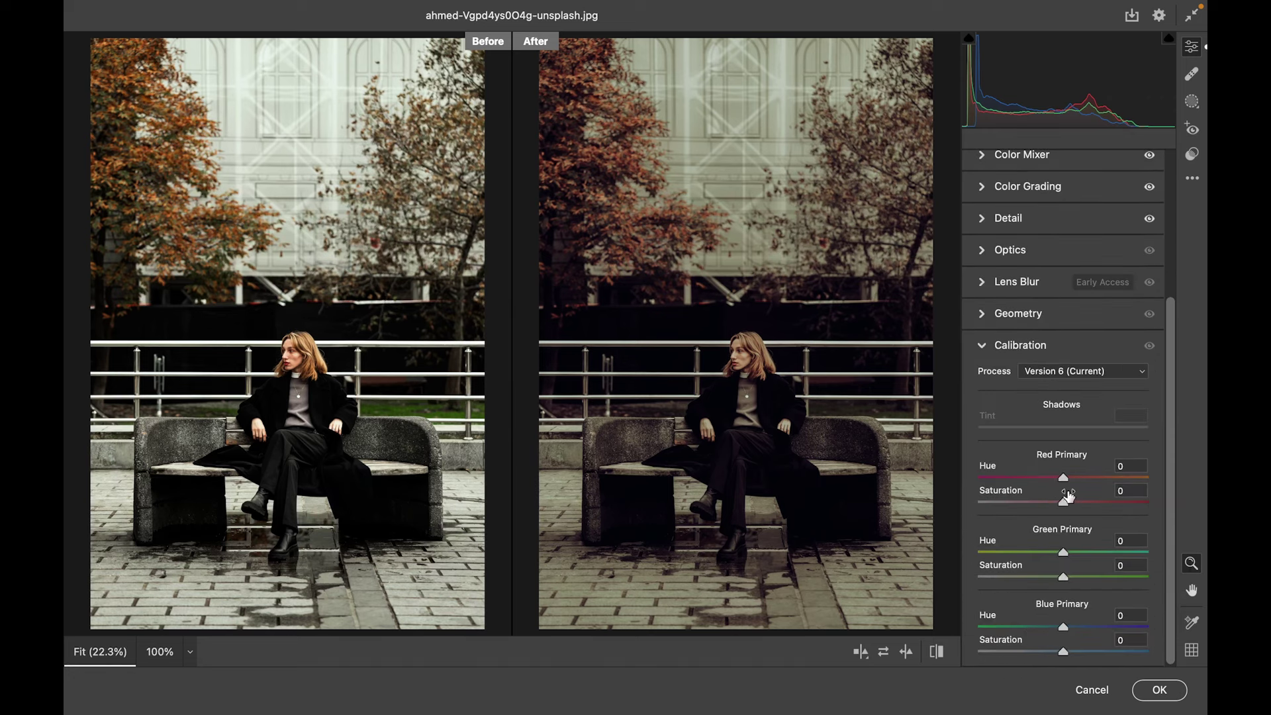
drag(1070, 481, 1095, 479)
drag(1111, 478, 1091, 502)
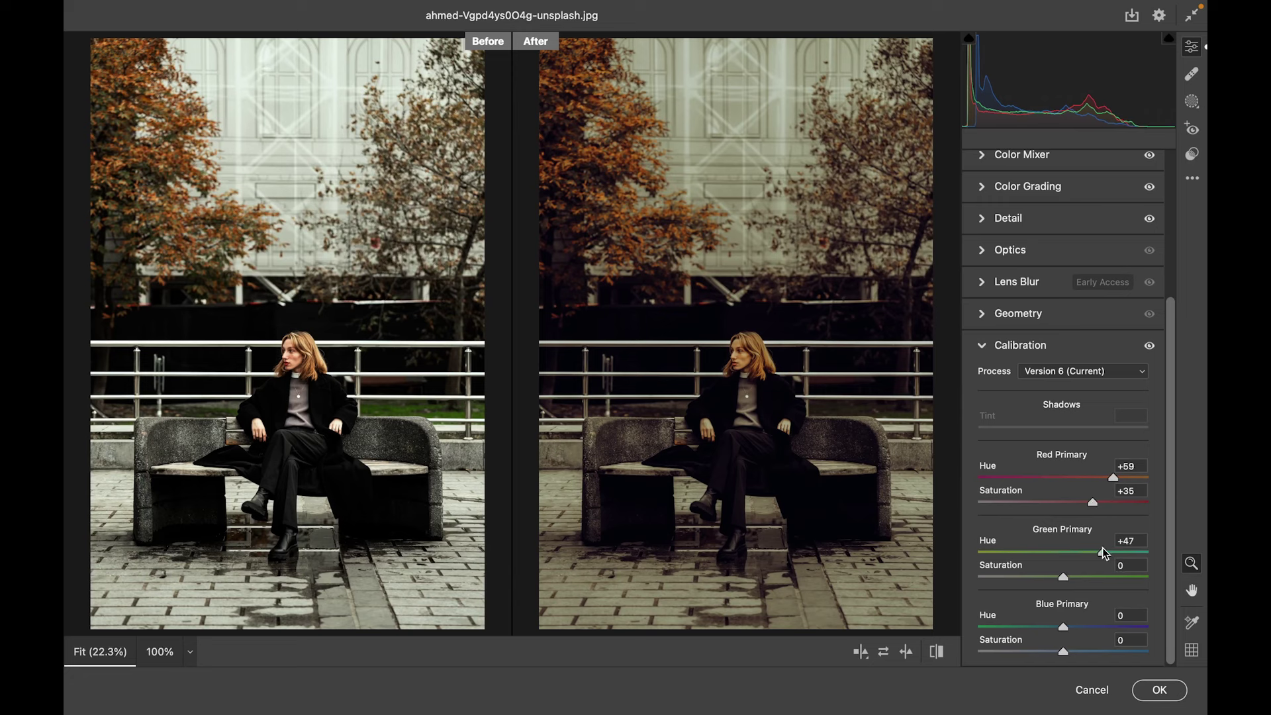
drag(1102, 547, 1117, 549)
click(1023, 576)
drag(1022, 573, 1034, 573)
Step: Set the Blue primary to Hue -57, Saturation -5 and zoom the preview to inspect
click(1023, 625)
drag(1024, 625, 1015, 621)
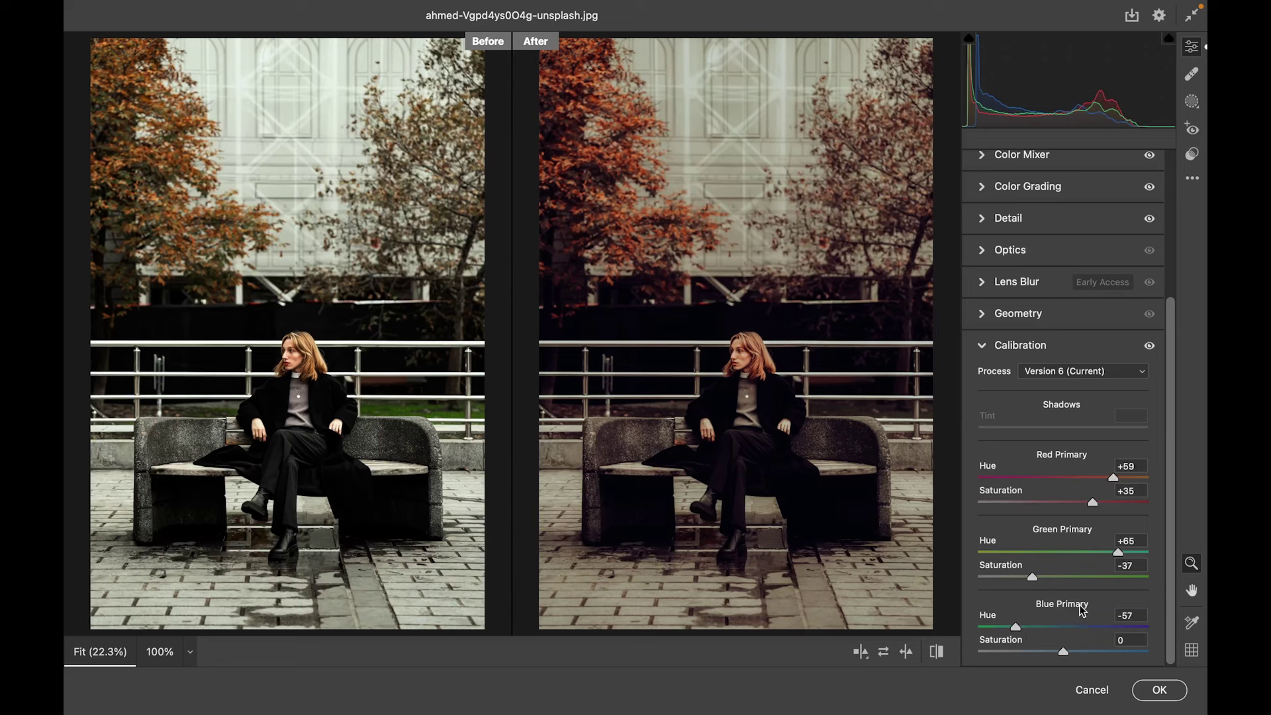
drag(1064, 650, 1060, 651)
mouse_move(764, 305)
mouse_down()
mouse_move(695, 292)
mouse_move(725, 294)
mouse_up()
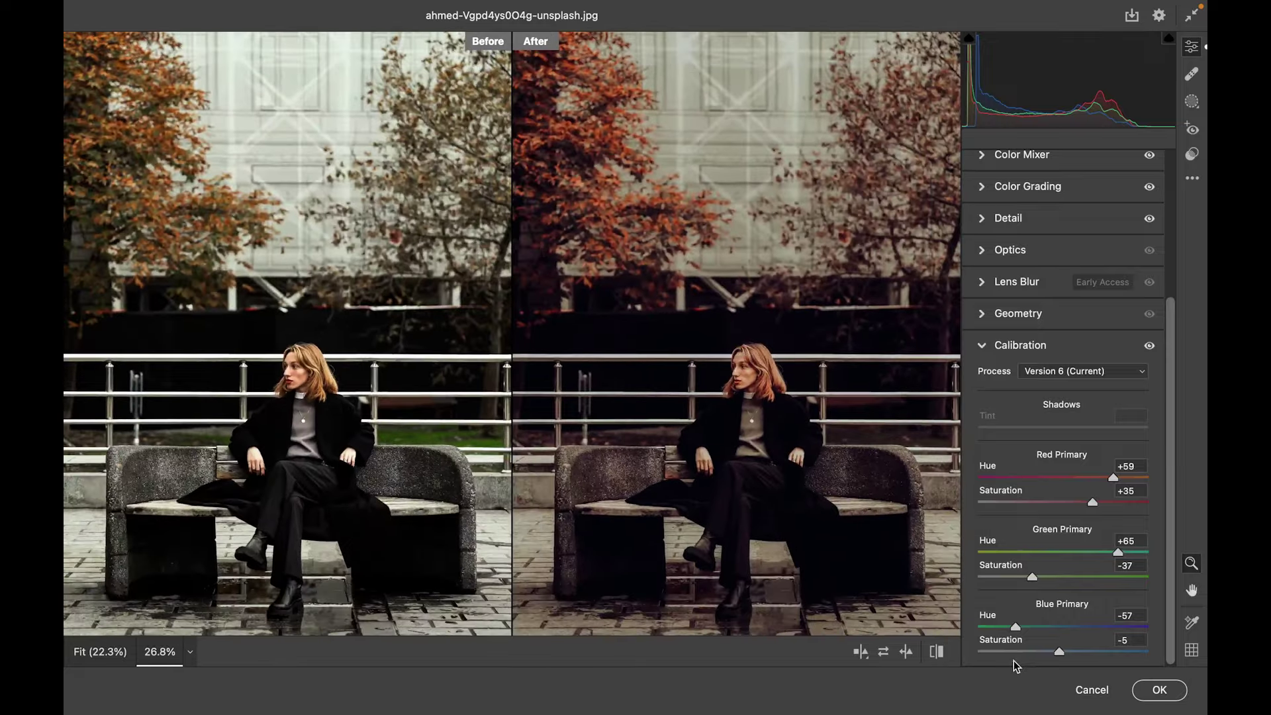
Step: Copy the Camera Raw edit settings, apply the grade, and toggle Layer 1 to compare
click(1193, 178)
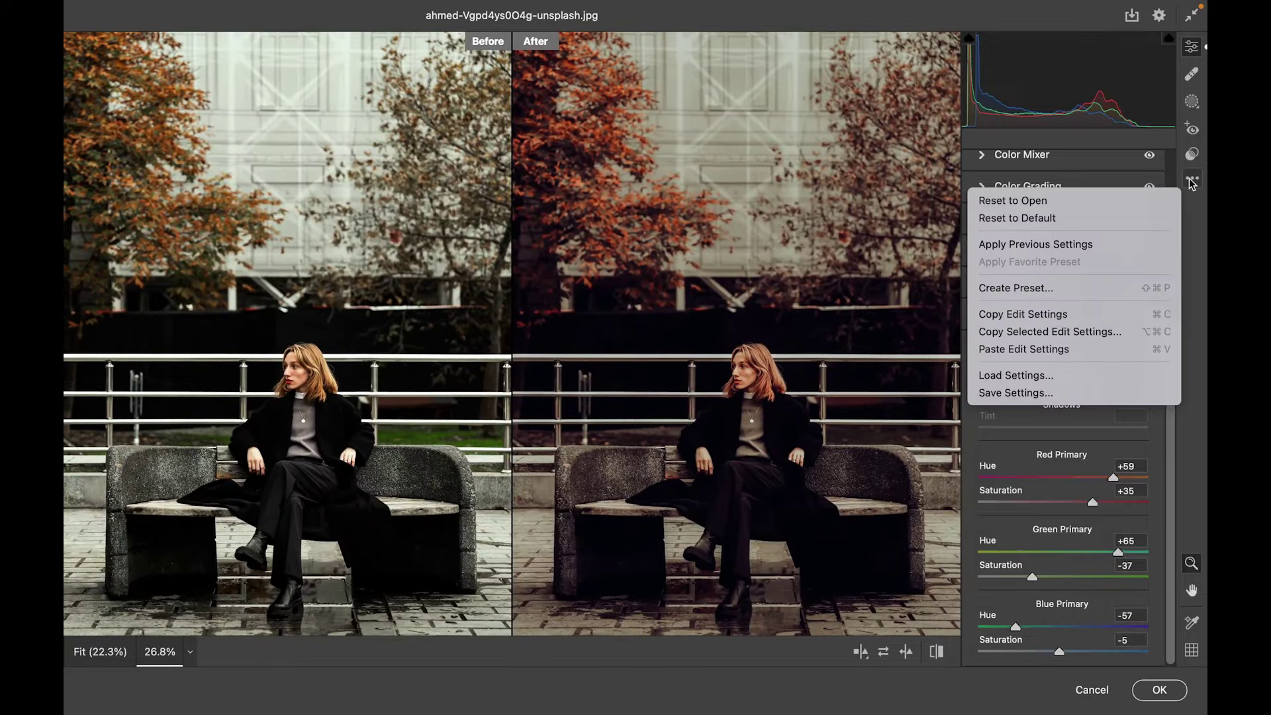
click(1033, 322)
click(1143, 687)
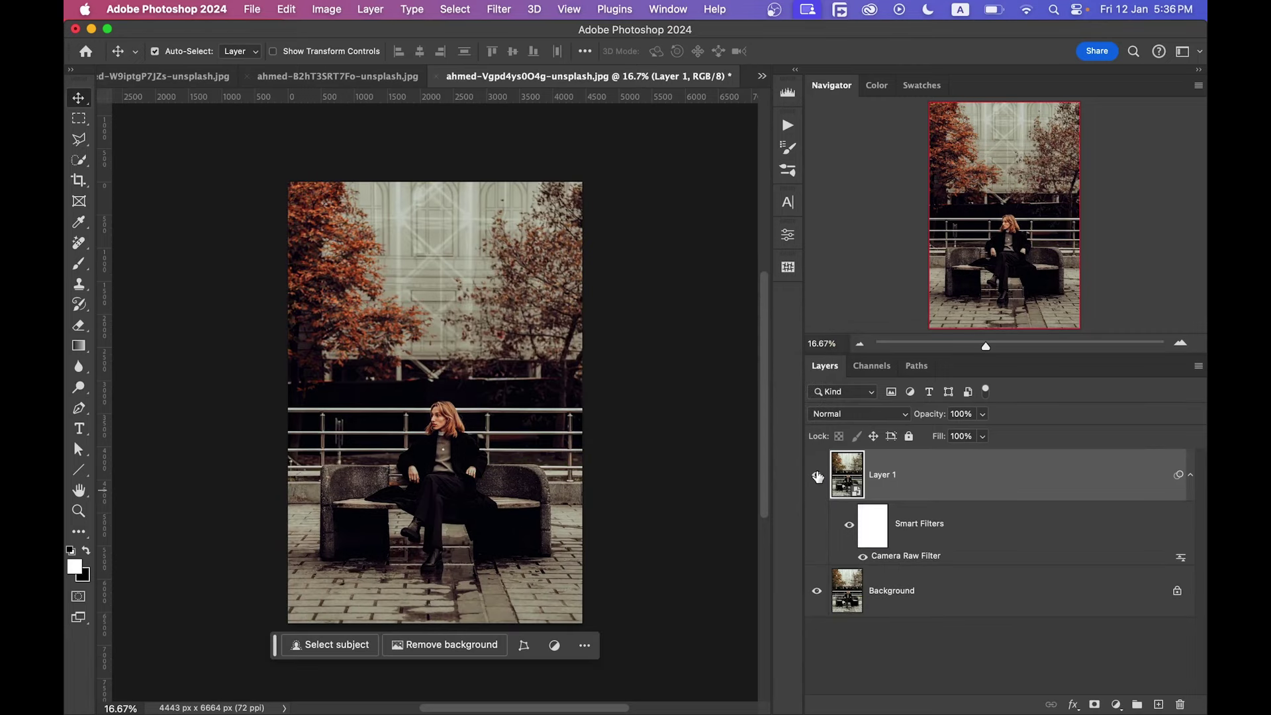
click(817, 475)
click(818, 475)
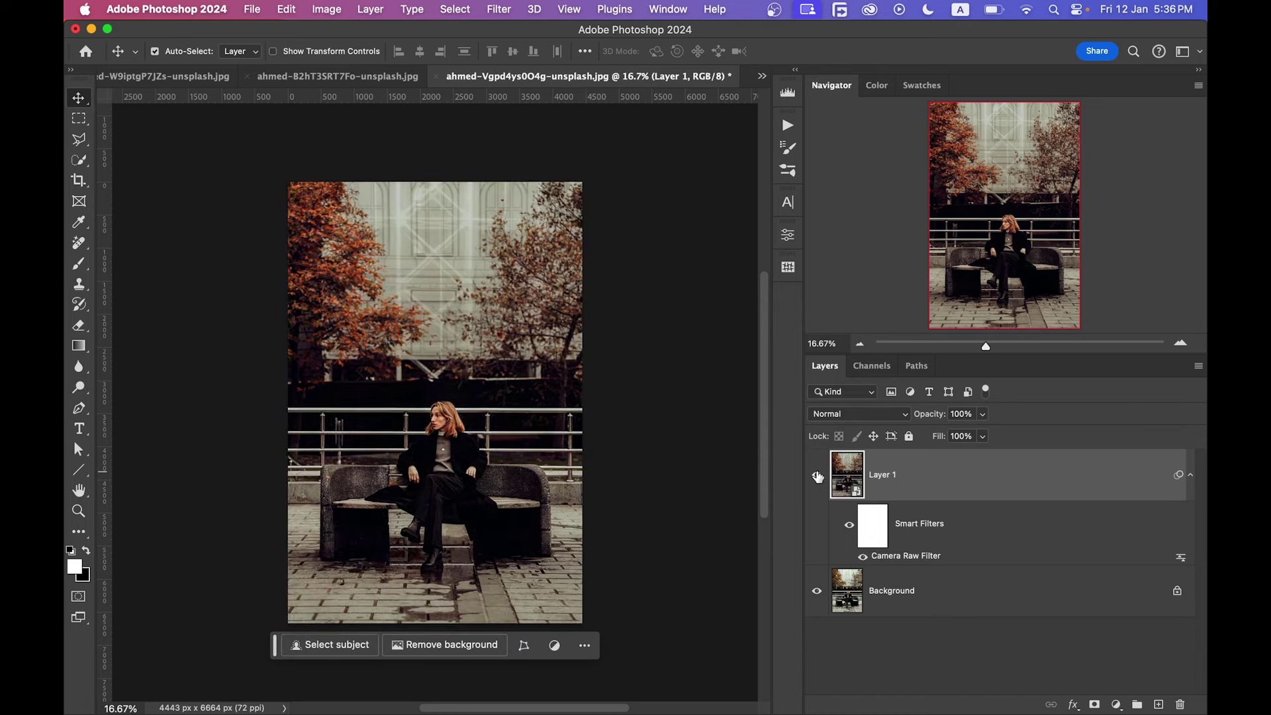
click(818, 475)
Step: Duplicate the street photo's Background layer
click(333, 69)
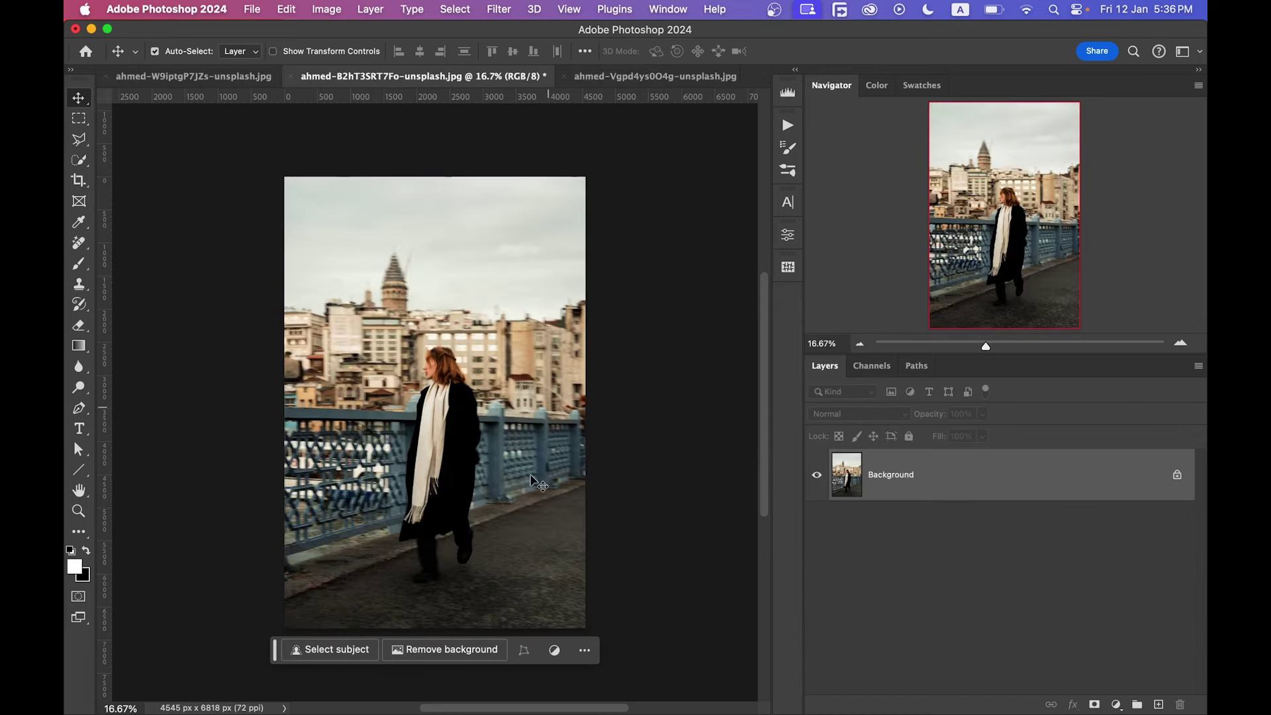
mouse_move(1144, 476)
mouse_down()
mouse_move(1140, 685)
mouse_move(1159, 705)
mouse_up()
click(498, 9)
Step: Paste the copied grade in the Camera Raw Filter, darken highlights to -82, lift shadows to +15
click(529, 145)
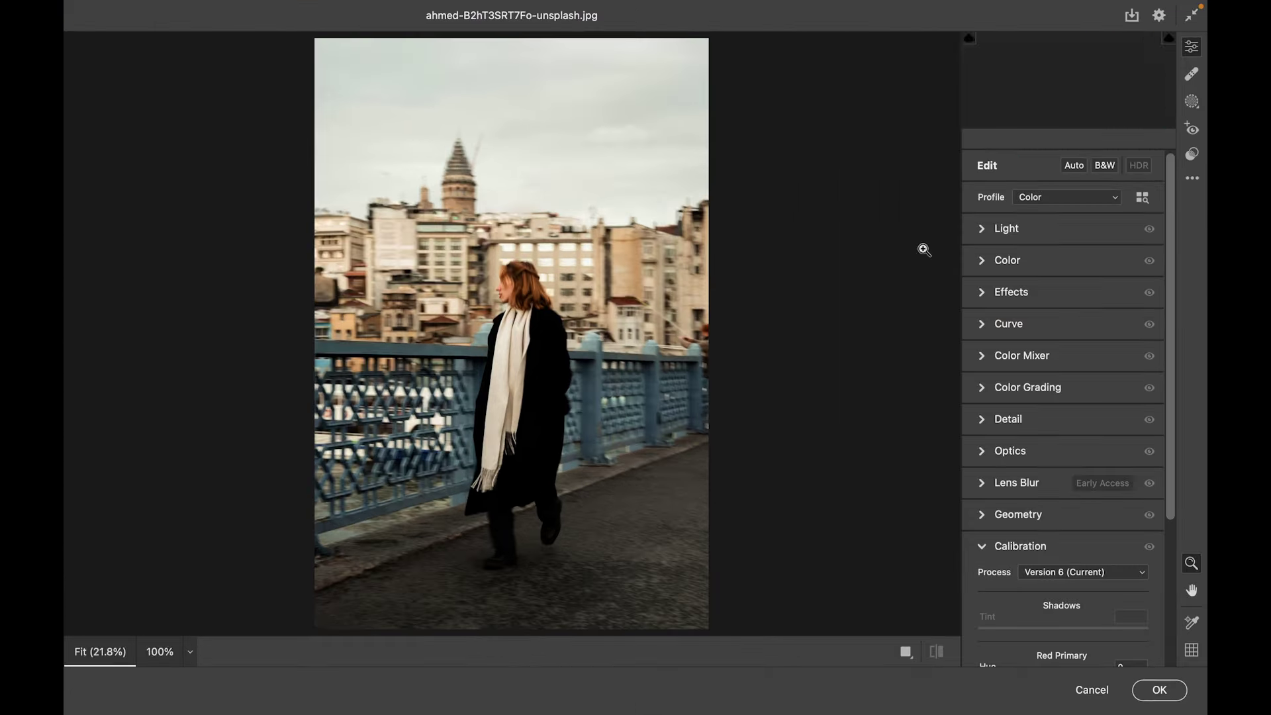
click(1193, 178)
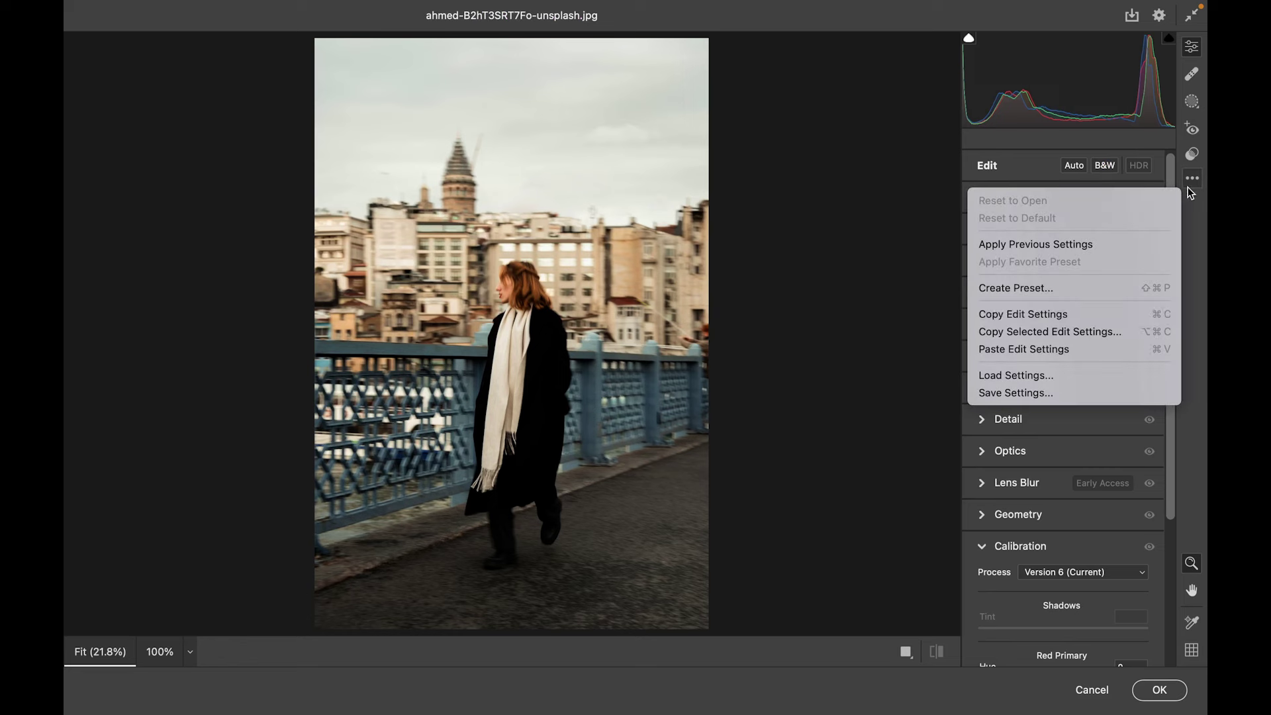
click(1027, 350)
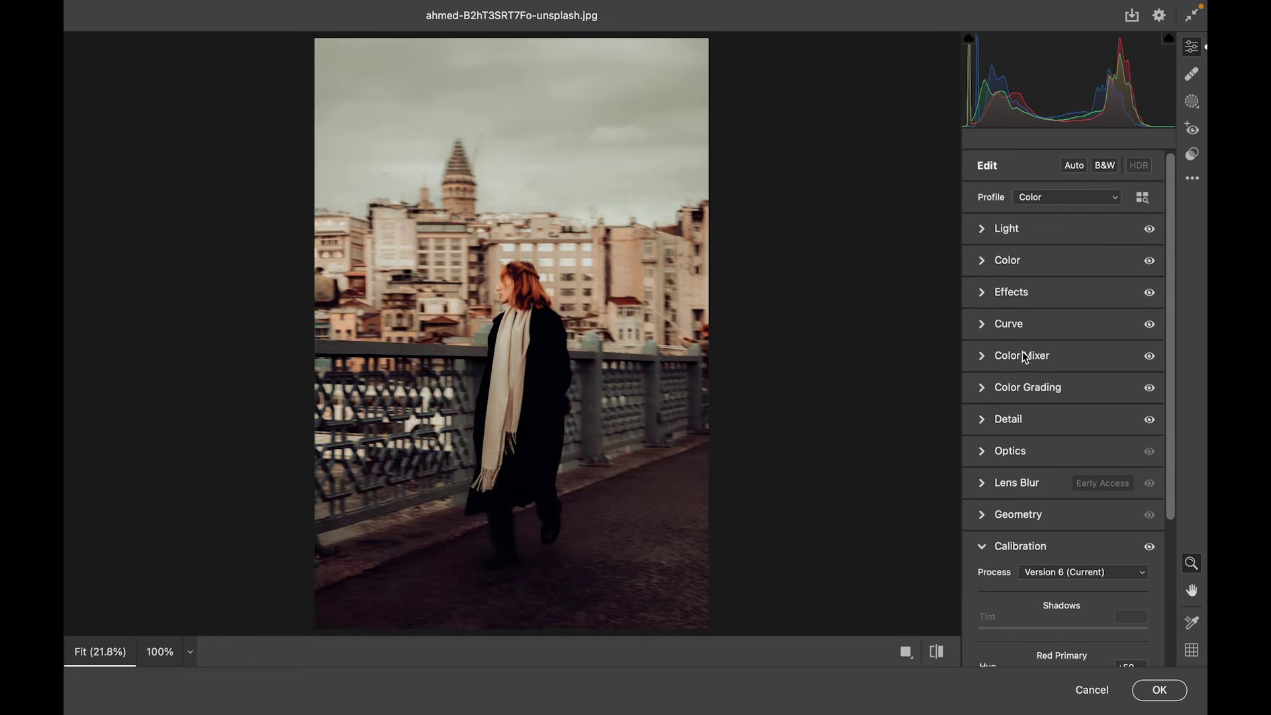
click(1015, 227)
mouse_move(993, 314)
mouse_down()
mouse_move(968, 319)
mouse_move(995, 315)
mouse_up()
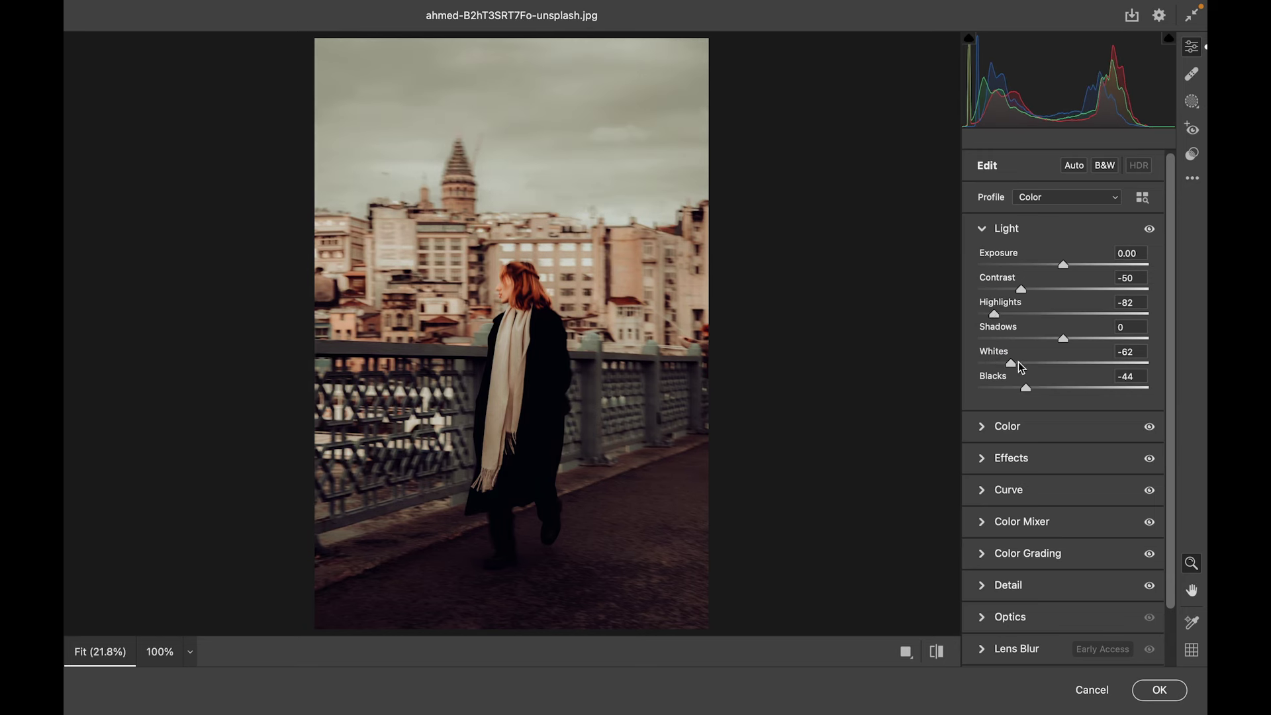
drag(1079, 339, 1077, 336)
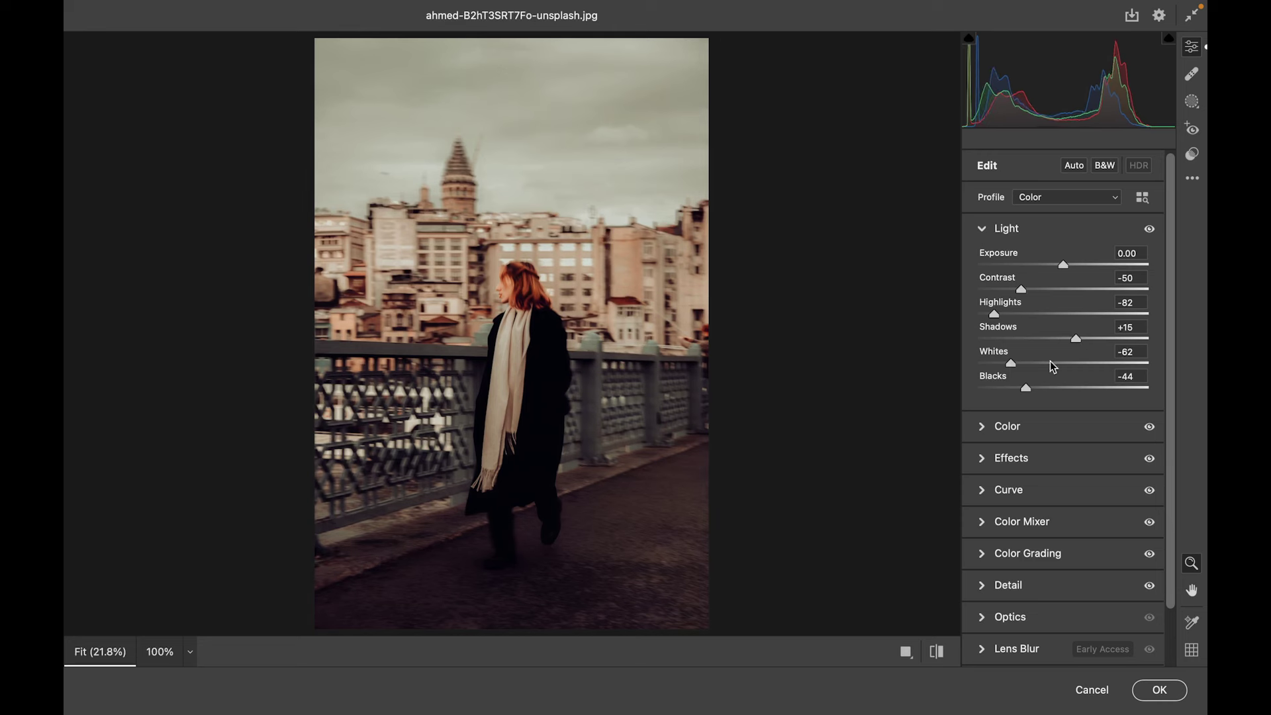
Step: Set Texture +20 and Clarity -9, then compare against the unedited view
click(1027, 467)
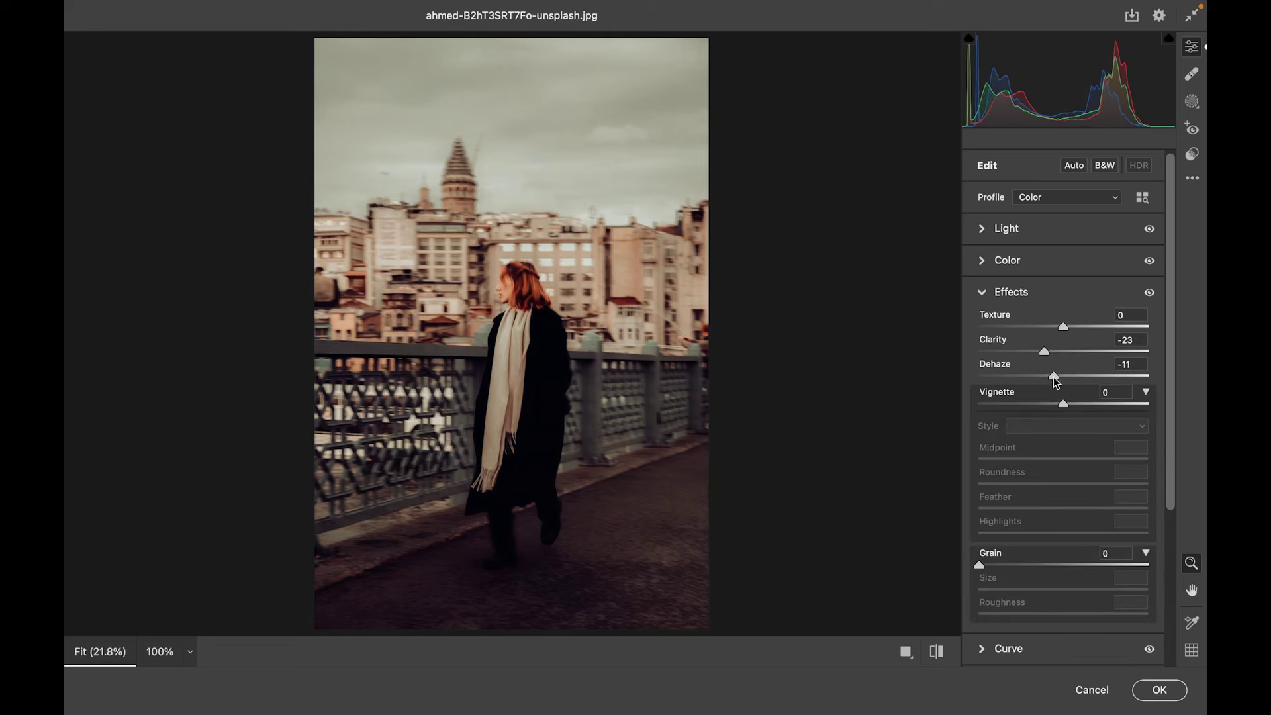
click(1088, 326)
drag(1045, 351, 1057, 357)
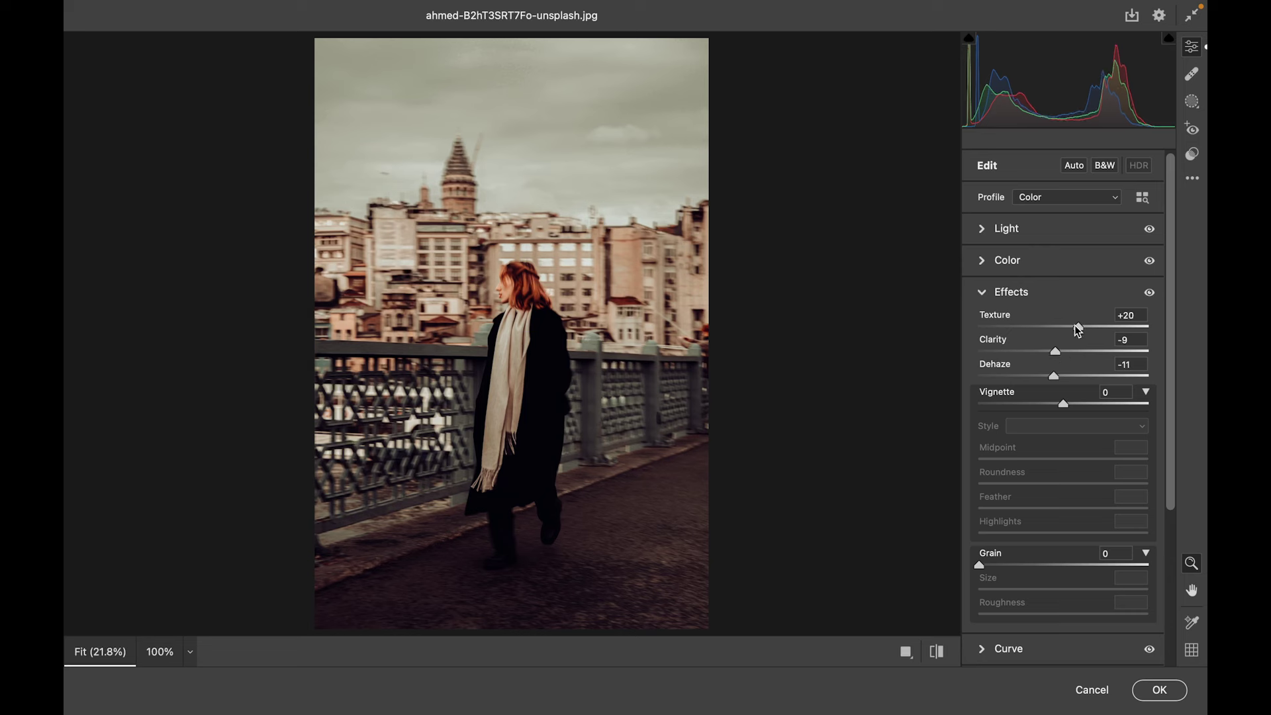
click(991, 297)
click(935, 653)
Step: Return from the unedited comparison and apply the Camera Raw Filter grade to the street photo
click(934, 653)
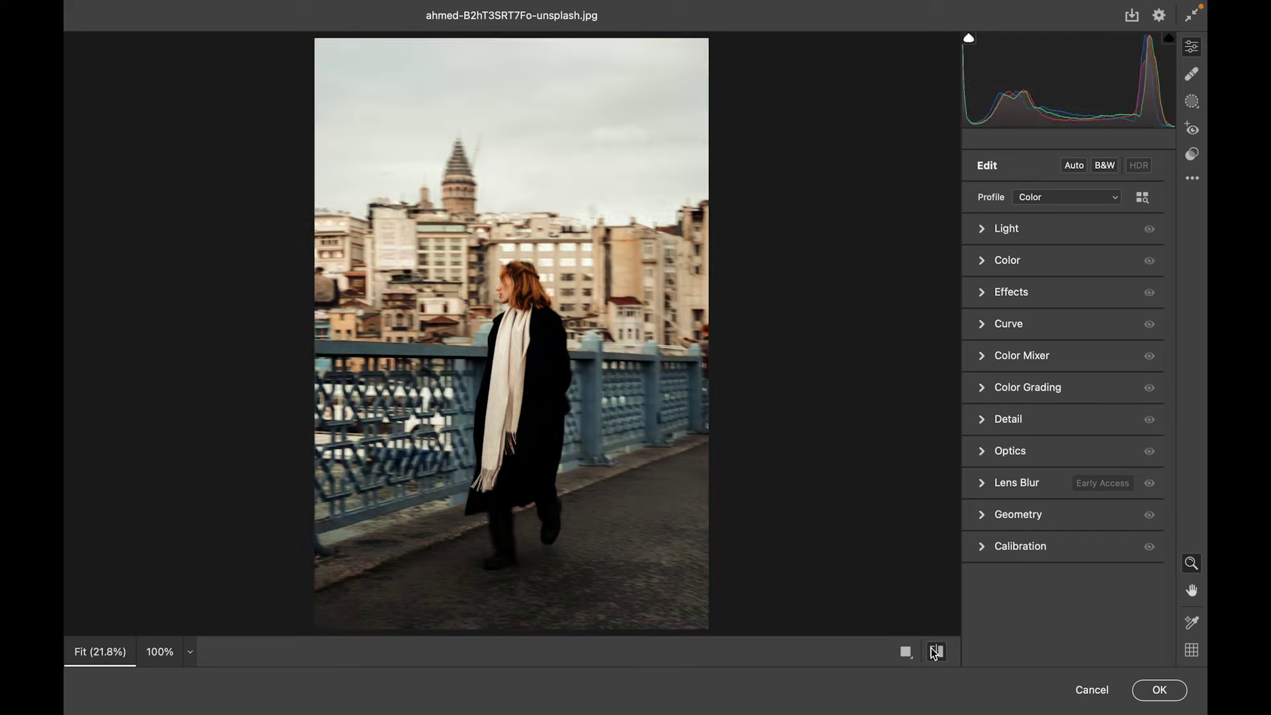
click(1163, 691)
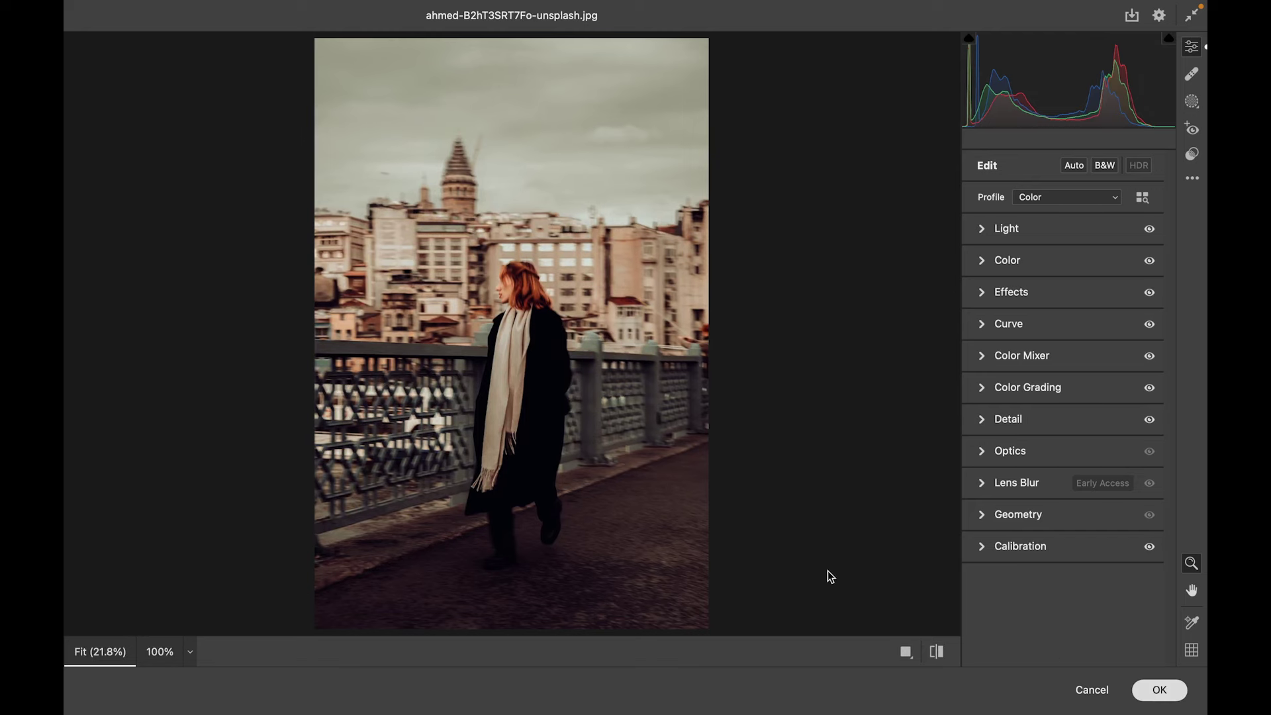